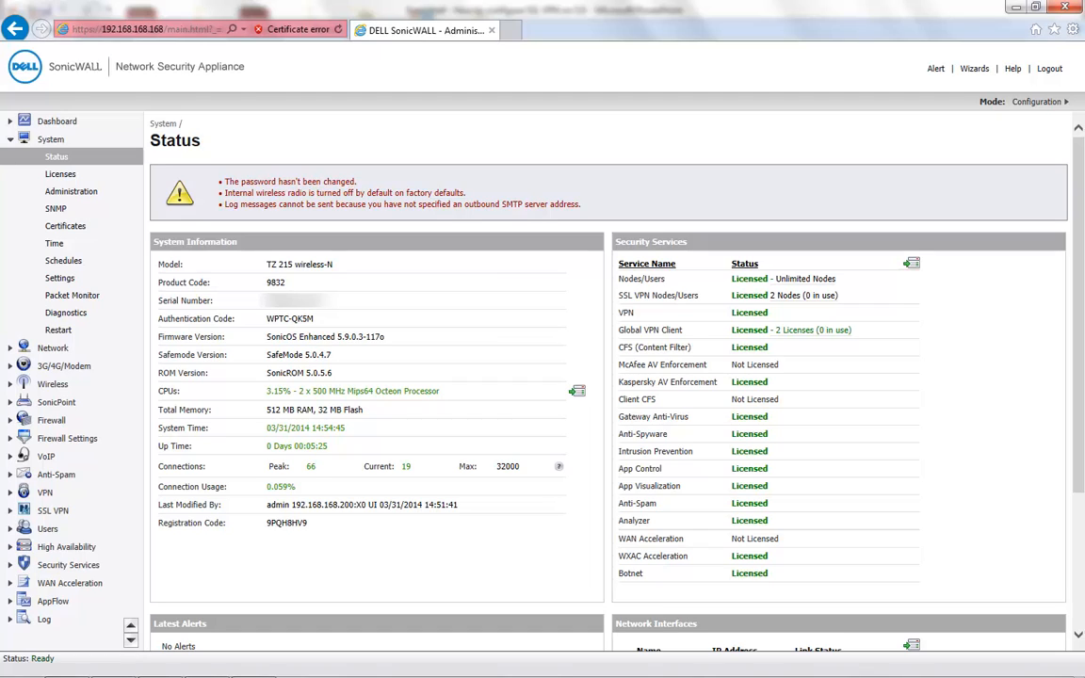
- Go to System Settings with firmware 5.9.0.3-117o, starting then cancelling a configuration export
drag(385, 337, 299, 336)
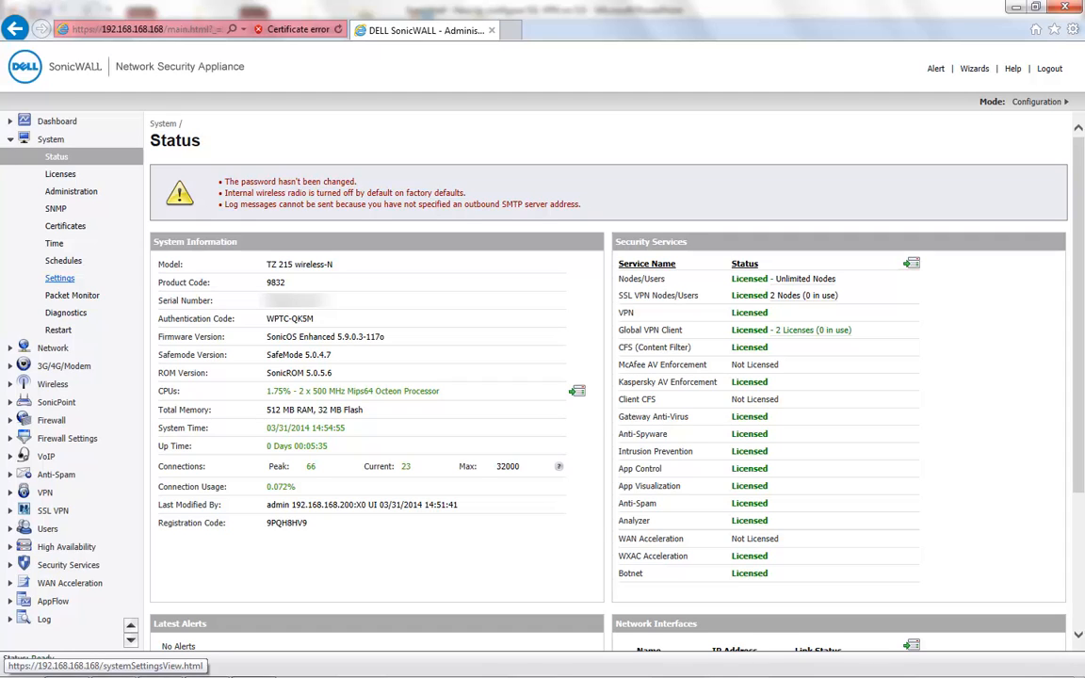
click(59, 278)
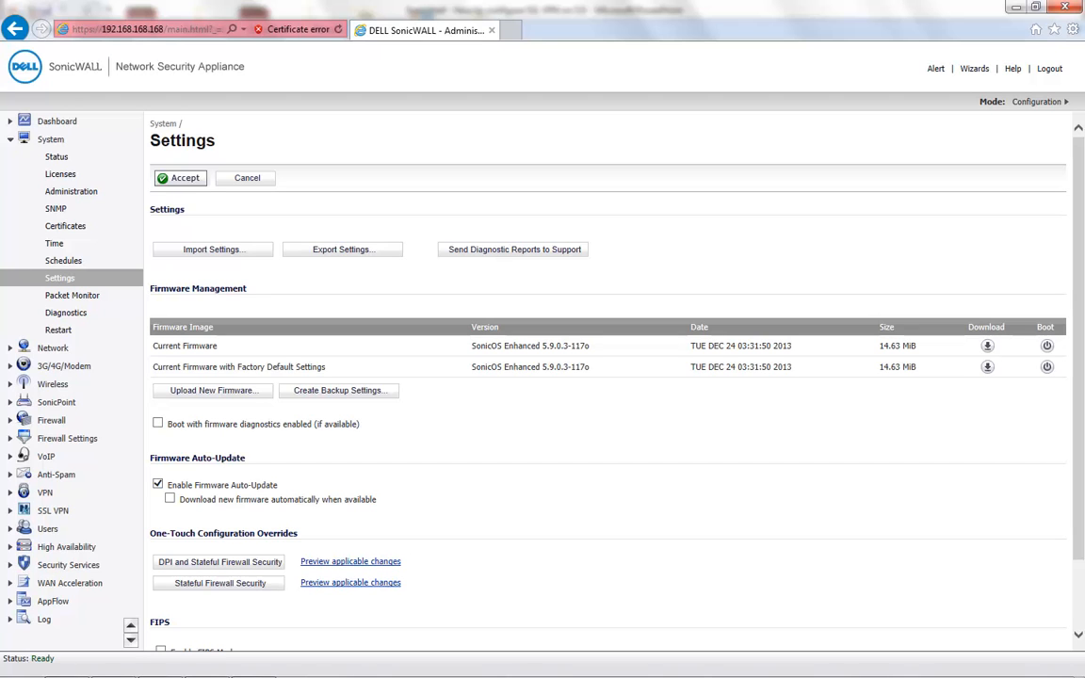
click(343, 249)
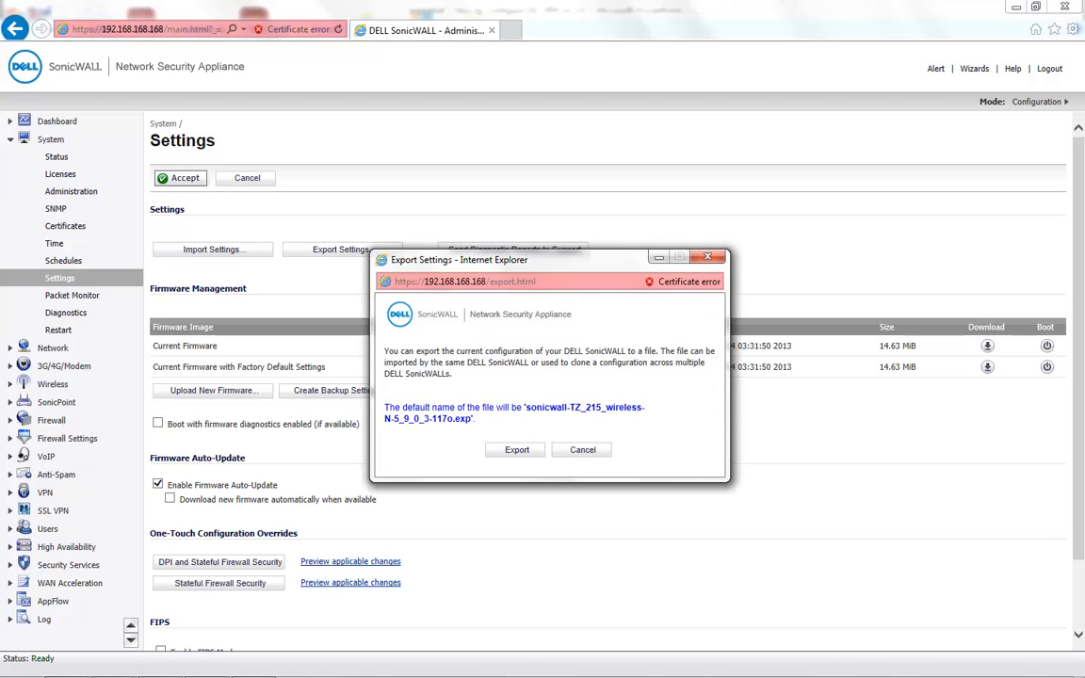
click(582, 450)
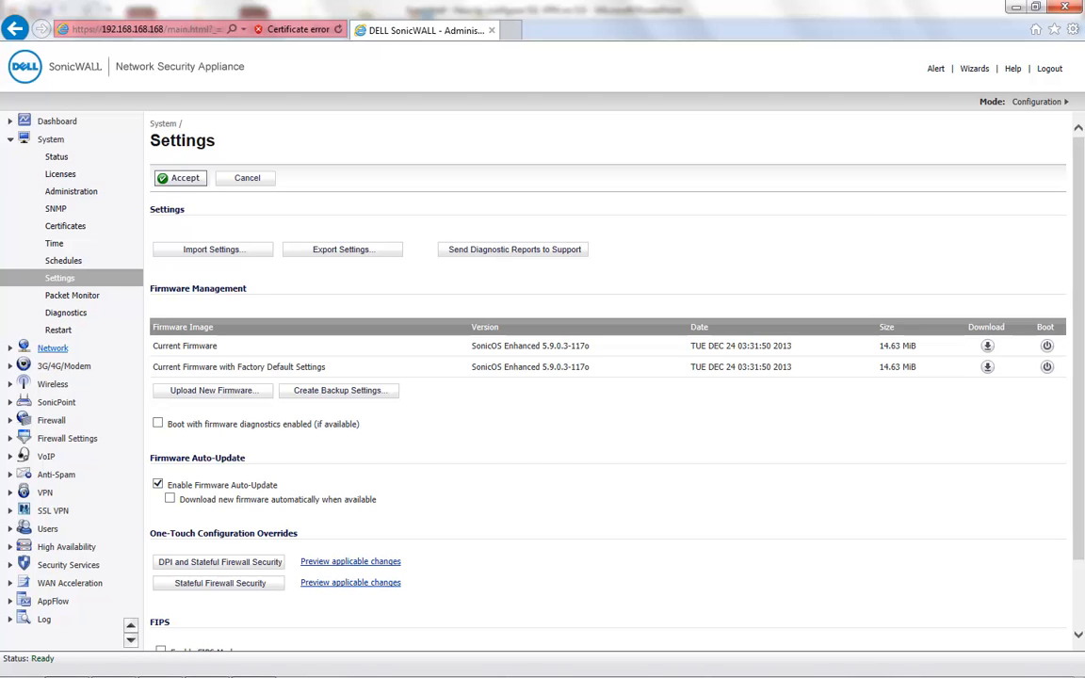
- Enable HTTPS management and HTTPS user login on the X1 WAN interface and save
click(53, 348)
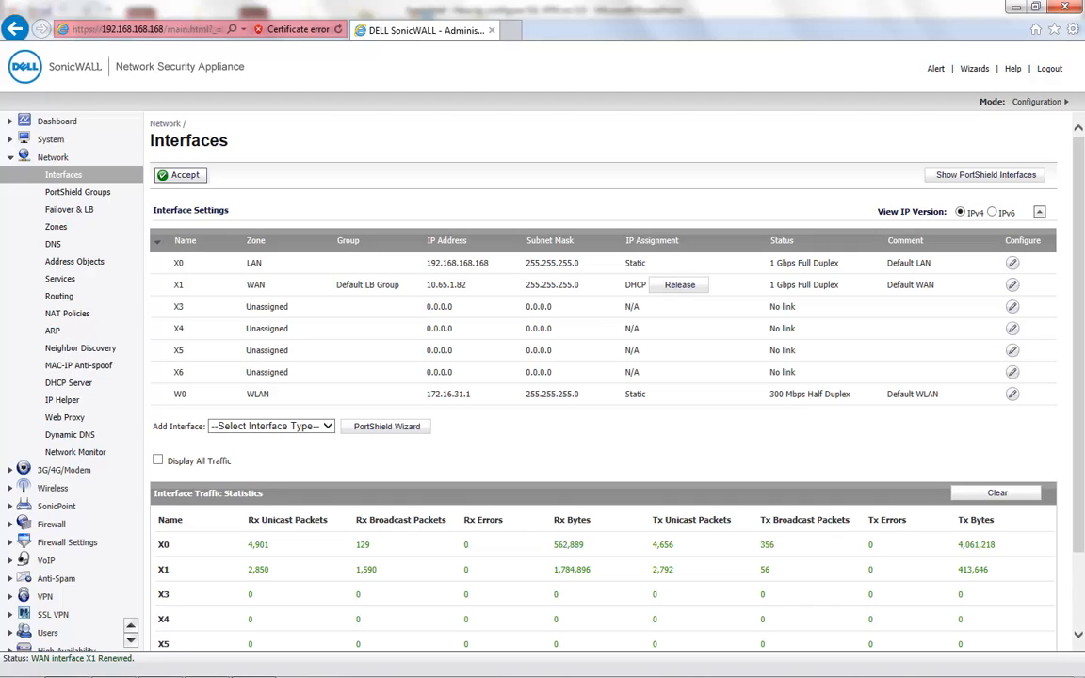
double_click(447, 284)
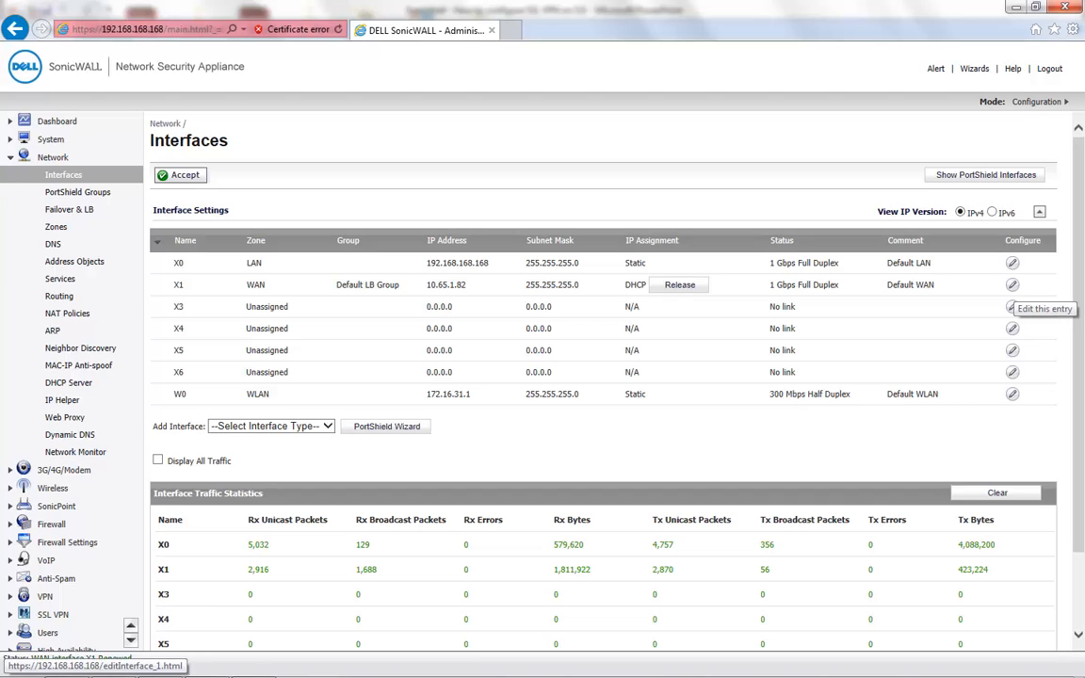
click(1011, 285)
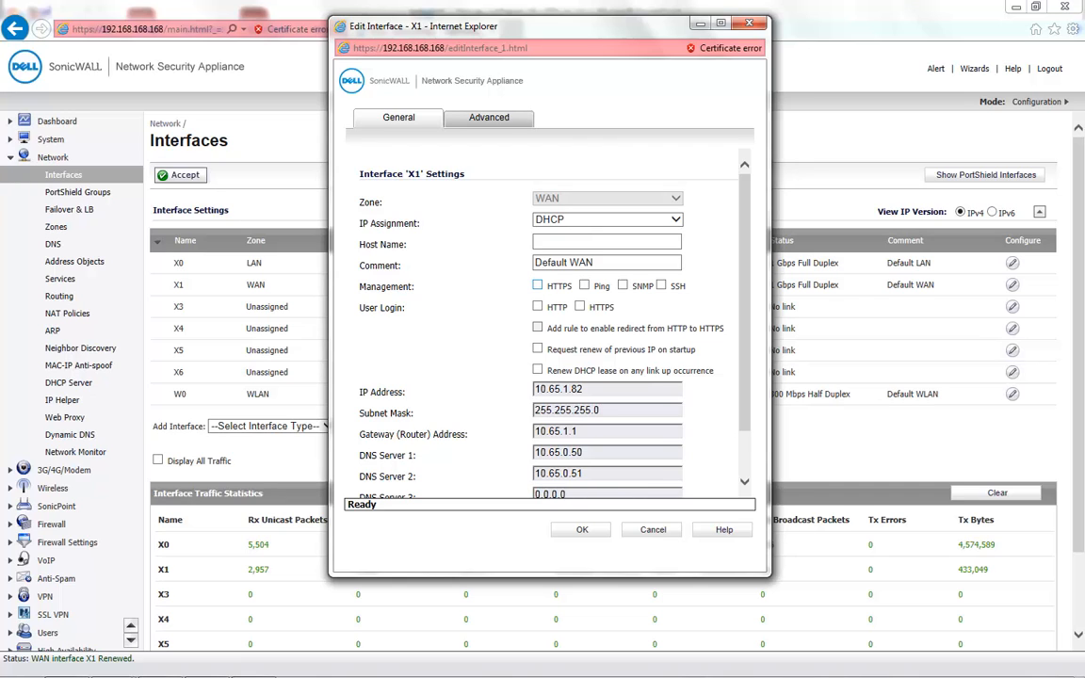
click(537, 286)
key(Return)
click(579, 306)
click(582, 529)
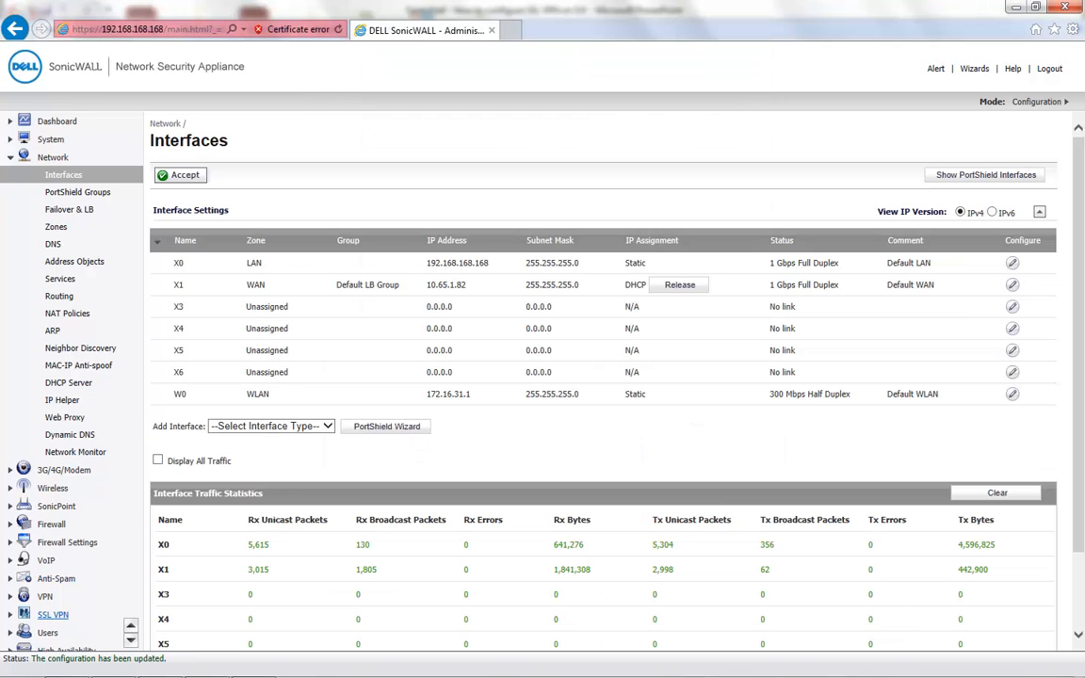
- Turn on SSL VPN for the WAN zone, keeping port 4433 and web management over SSL VPN Disabled
click(53, 614)
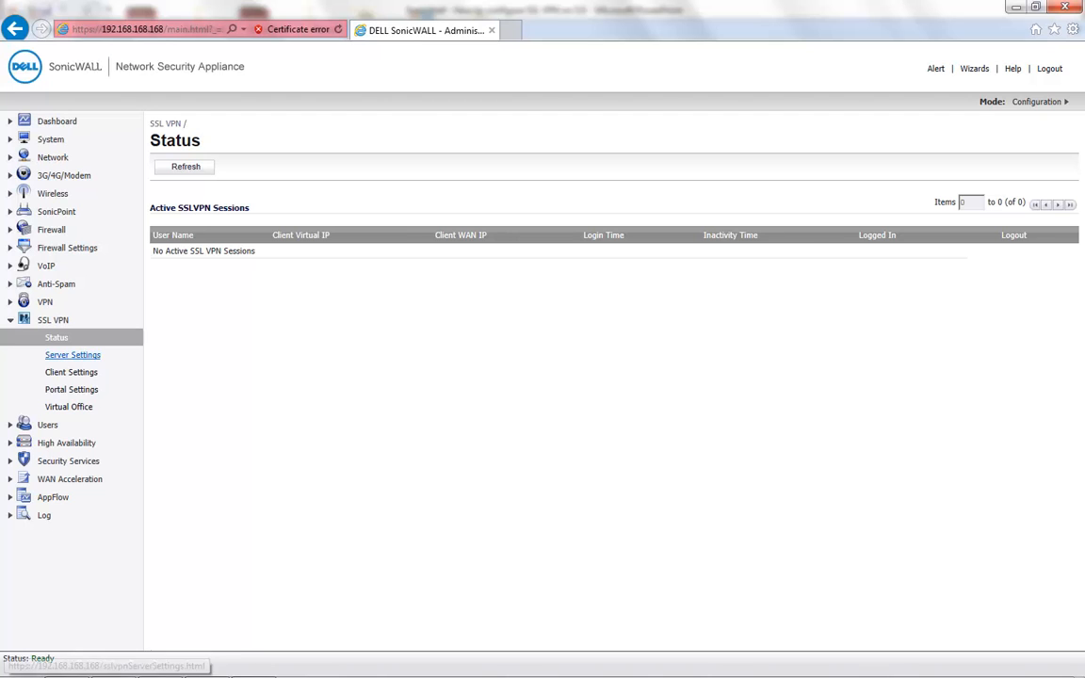
click(72, 354)
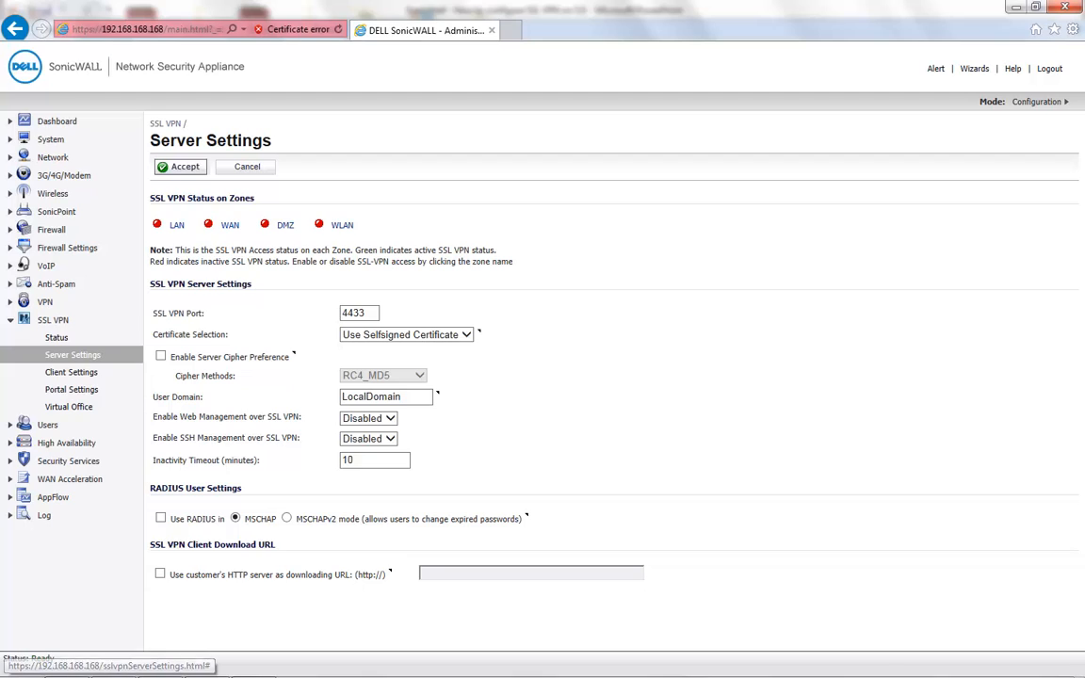
click(230, 225)
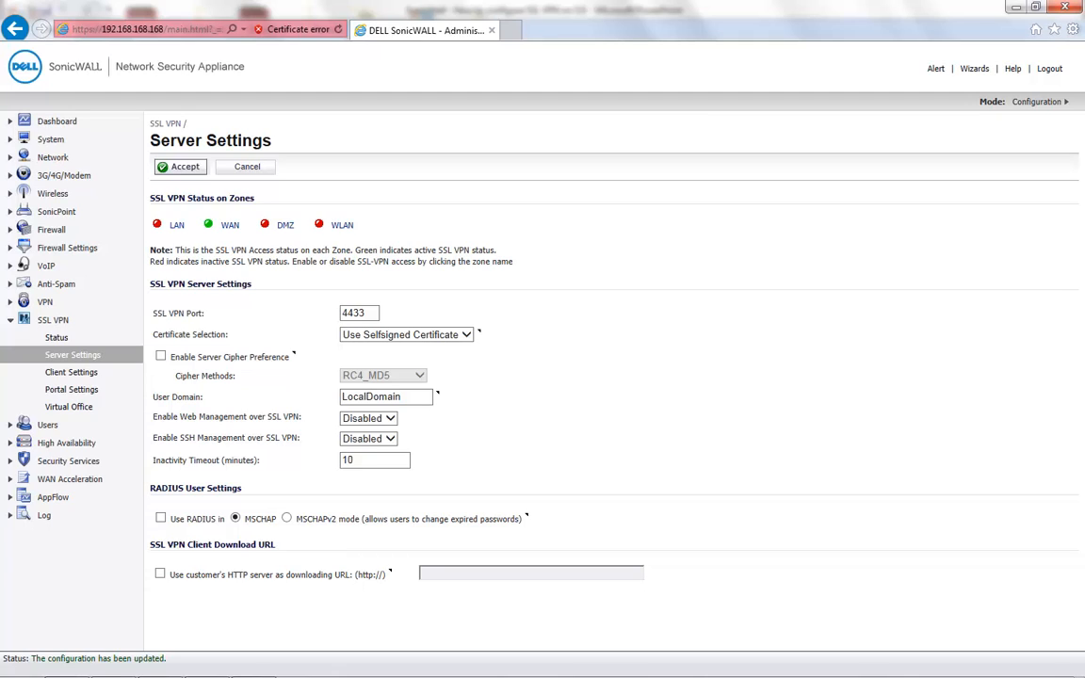
click(366, 313)
key(Tab)
key(Tab)
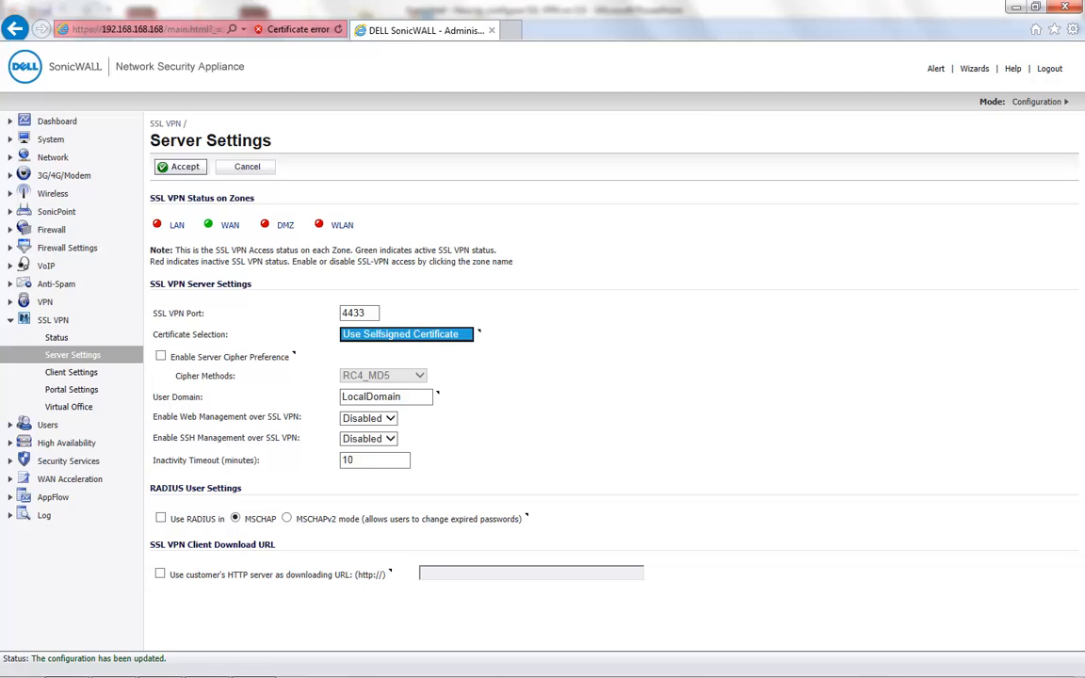
key(Tab)
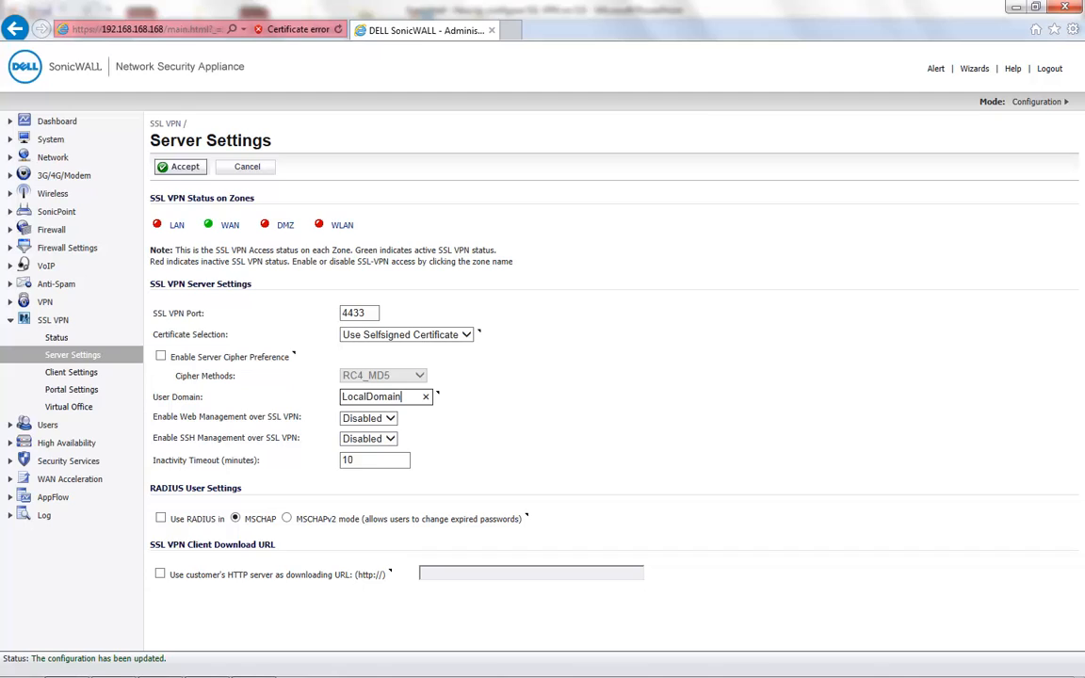
key(Tab)
key(alt+Down)
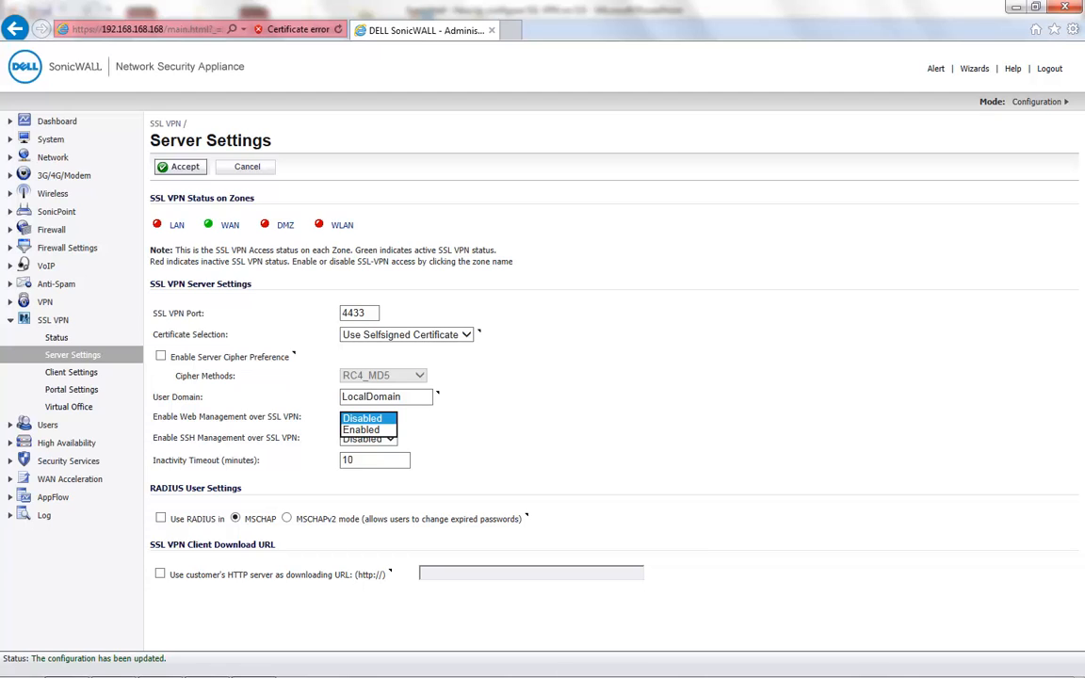
key(Escape)
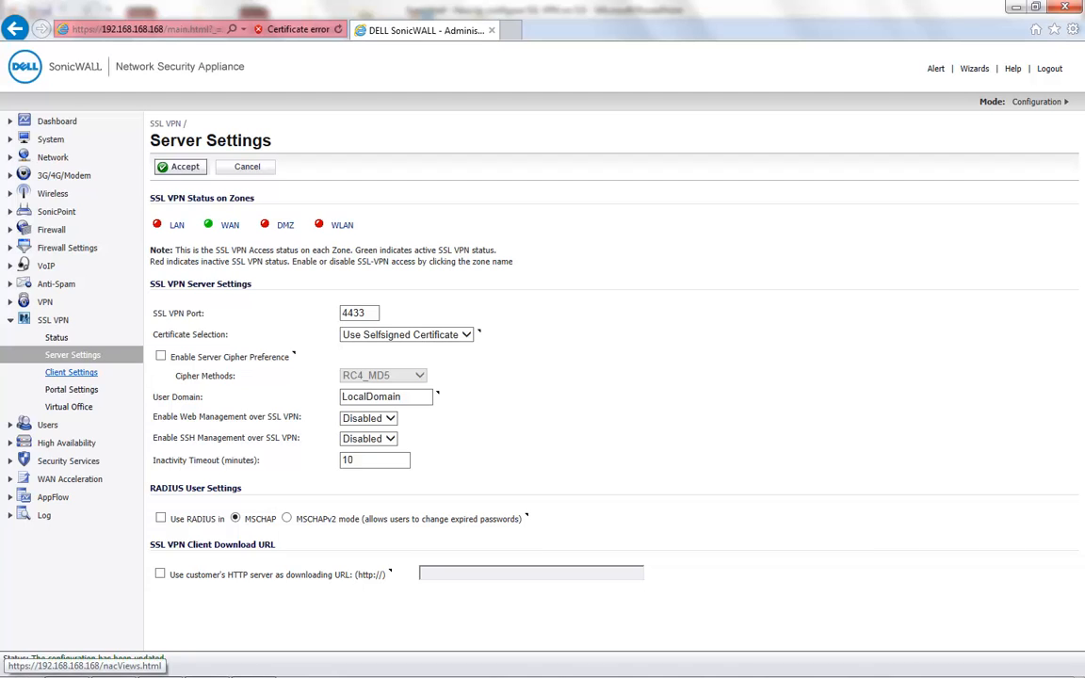
- In the Default Device Profile, choose to create a new IPv4 network address object
click(71, 372)
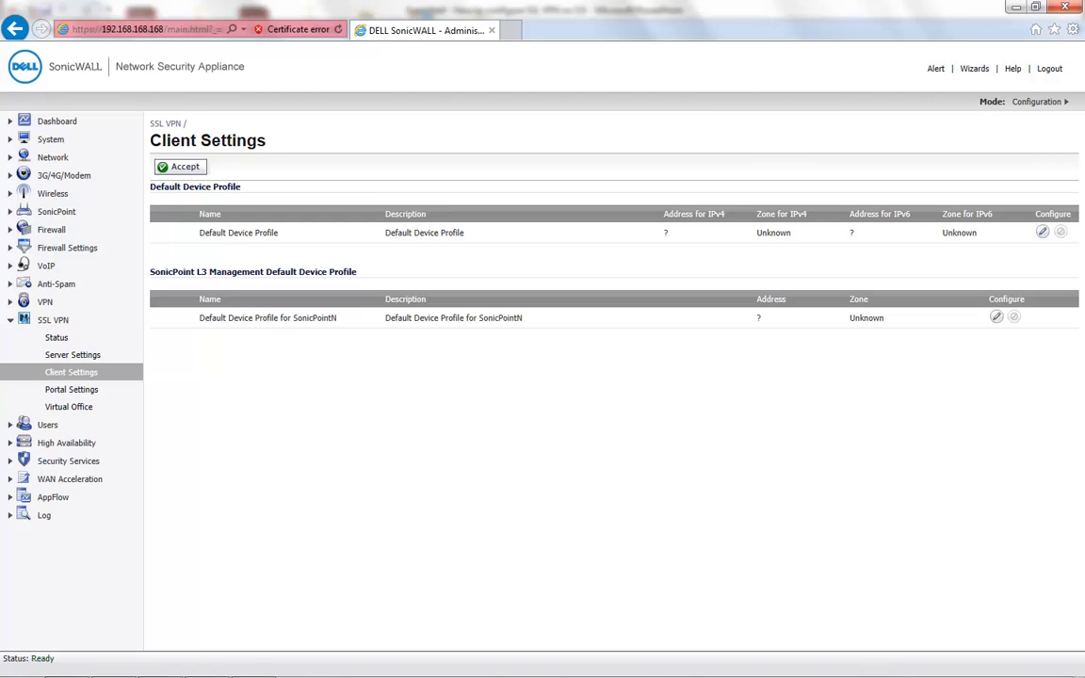
click(1043, 231)
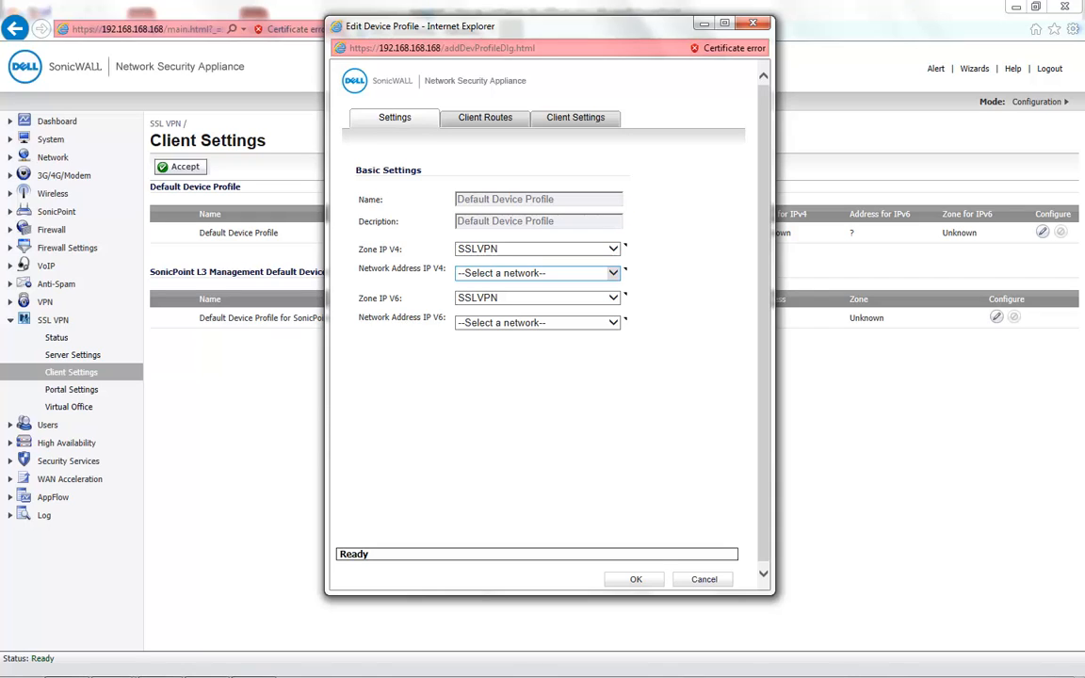
click(612, 272)
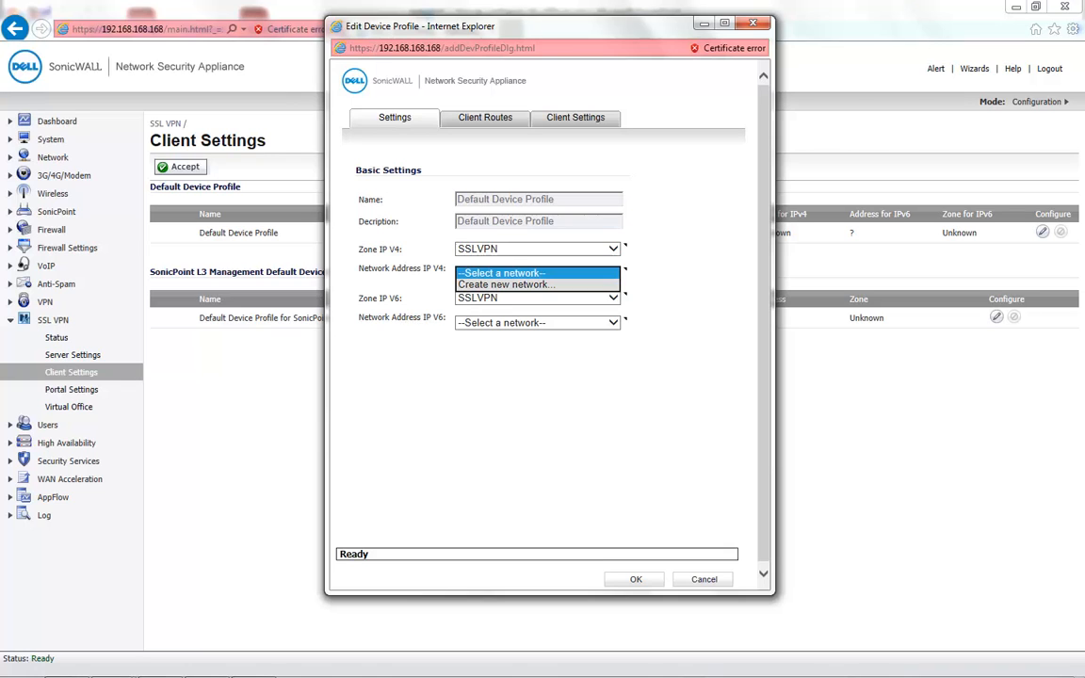
click(506, 284)
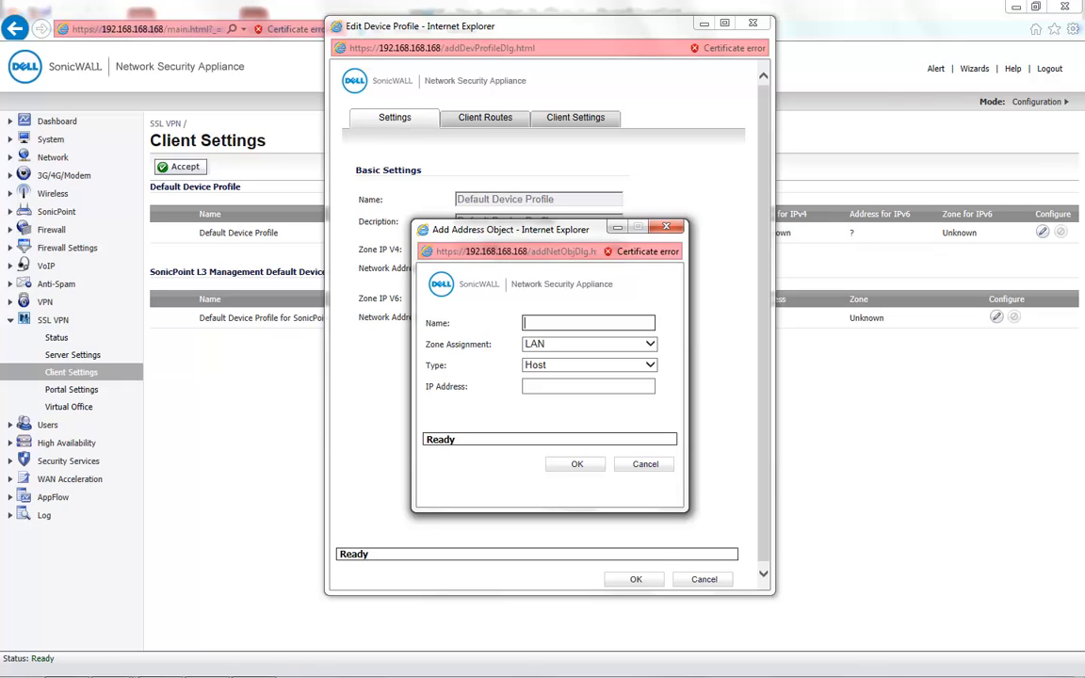
- Create the 'SSLVPN IP Pool' Range object in zone SSLVPN, from 192.168.168.10 to 192.168.168.2
text(SSLVPN IP Pool)
click(586, 325)
click(589, 345)
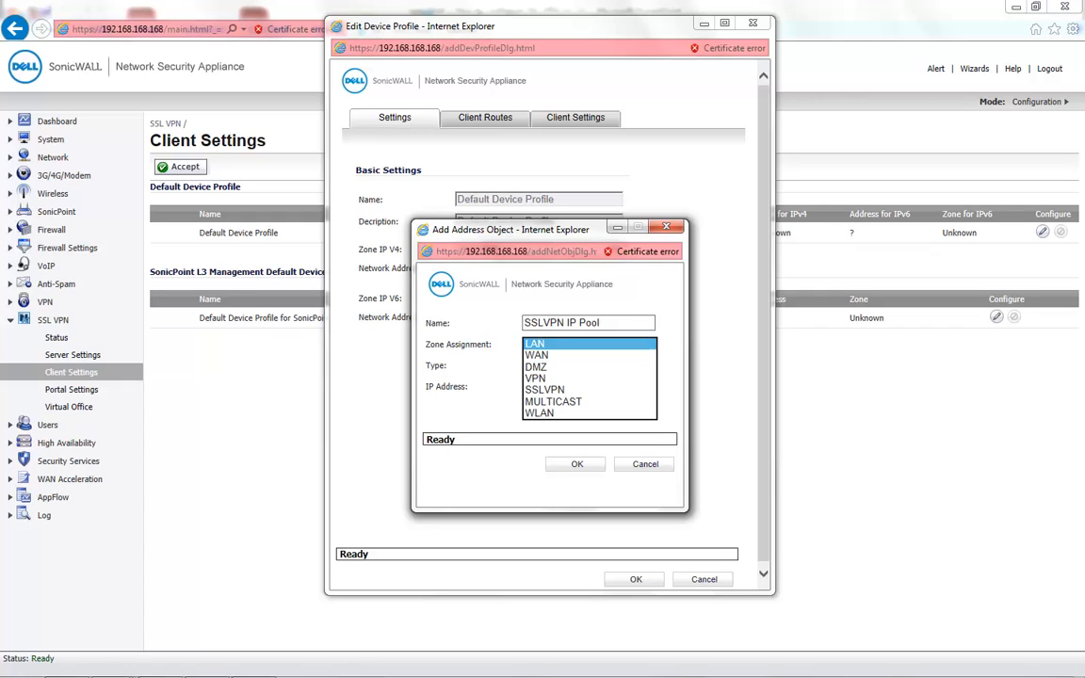
click(583, 389)
click(591, 366)
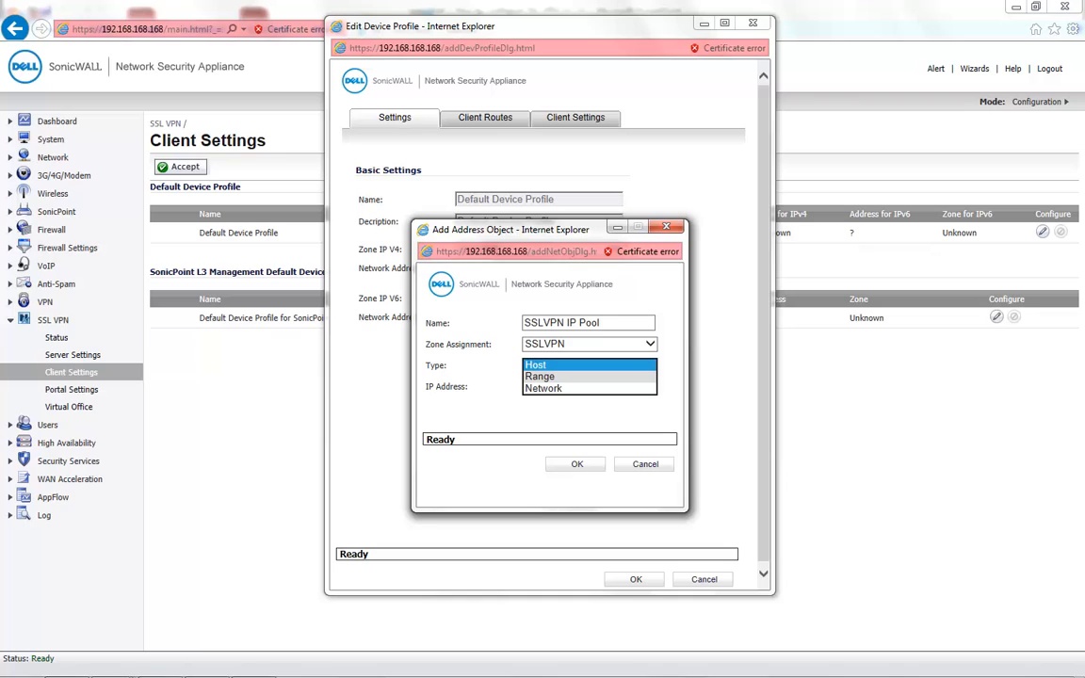
click(541, 376)
click(548, 386)
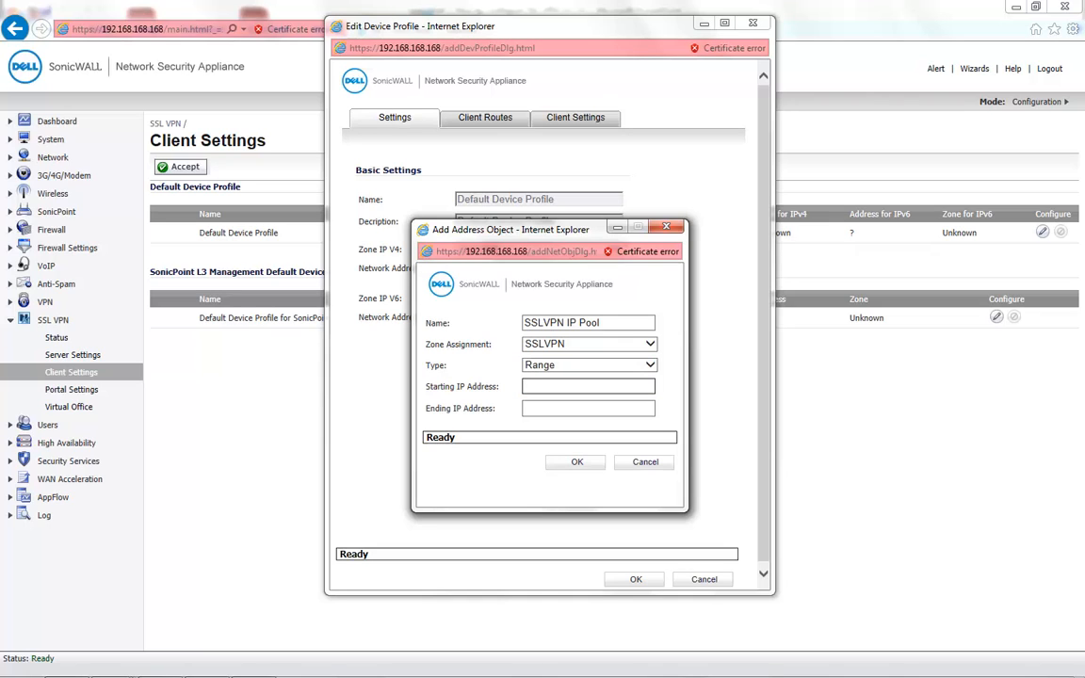
text(192.168.168.10)
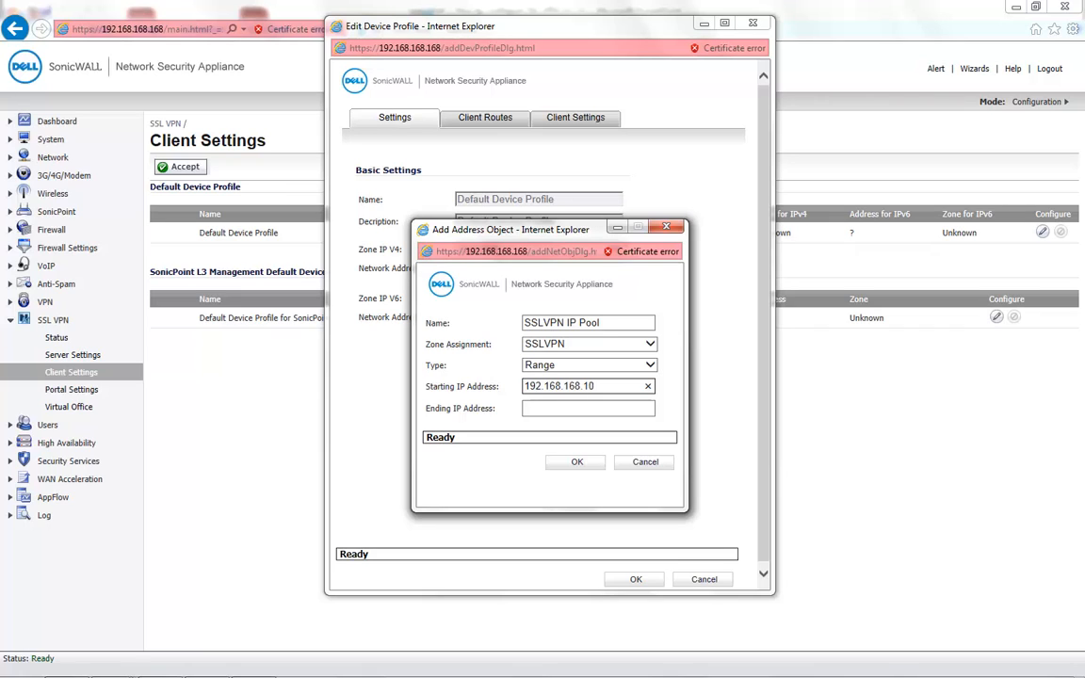
key(Tab)
text(192.168.168.2)
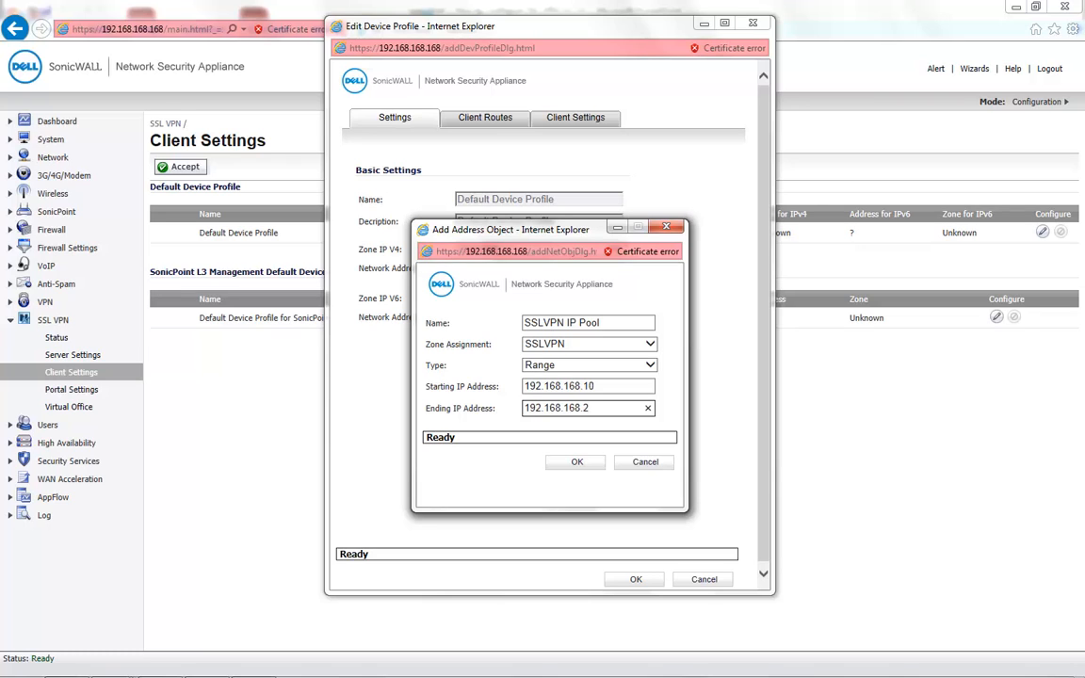
key(Return)
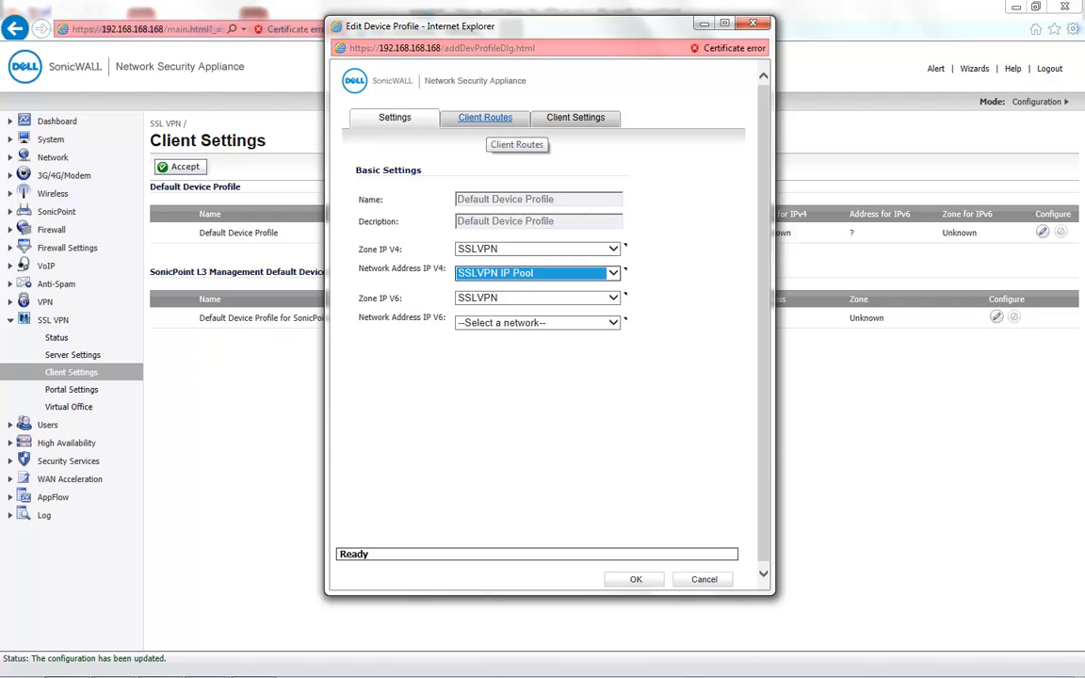
- In Client Routes, try Tunnel All Mode Enabled and add WAN RemoteAccess Networks as a route
click(485, 116)
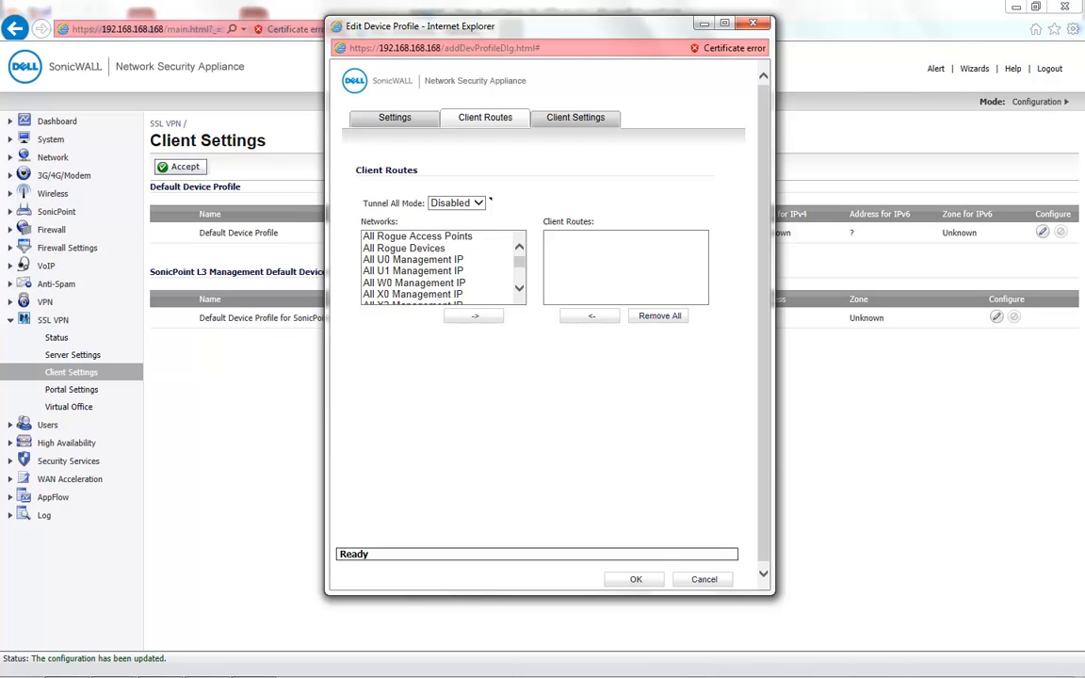
click(486, 200)
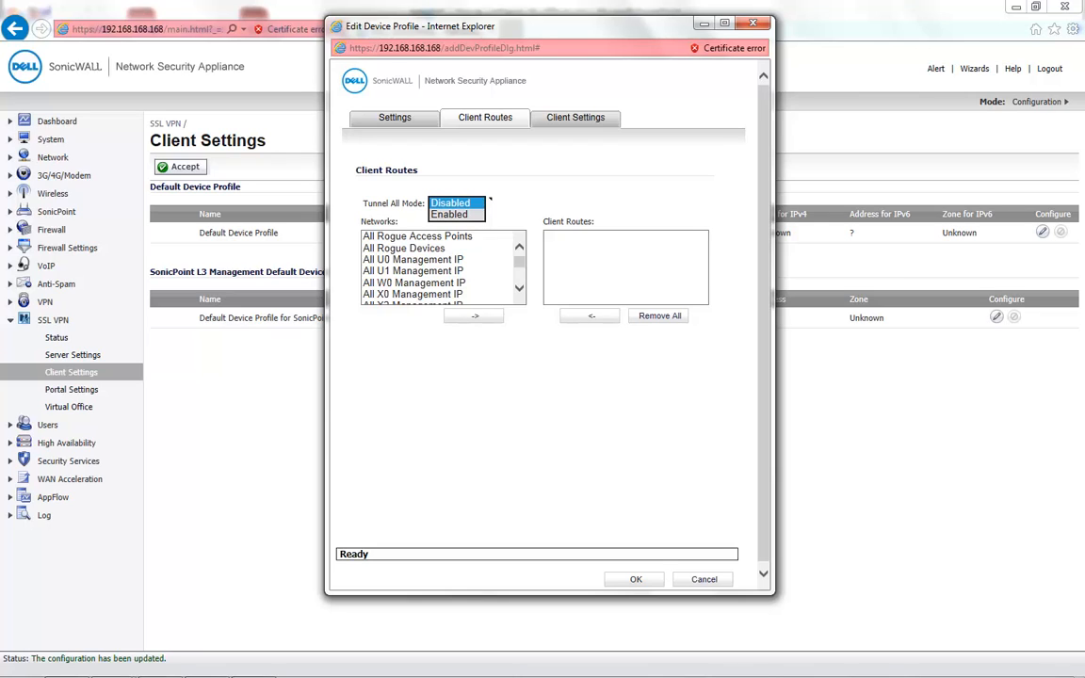
key(Down)
key(Return)
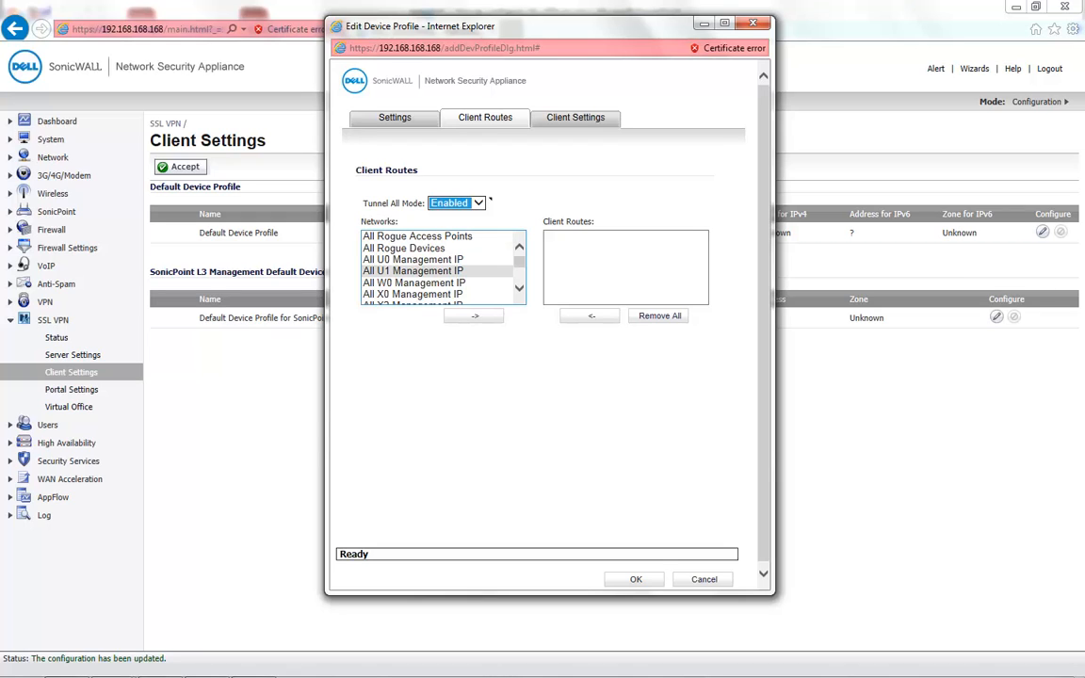
click(436, 271)
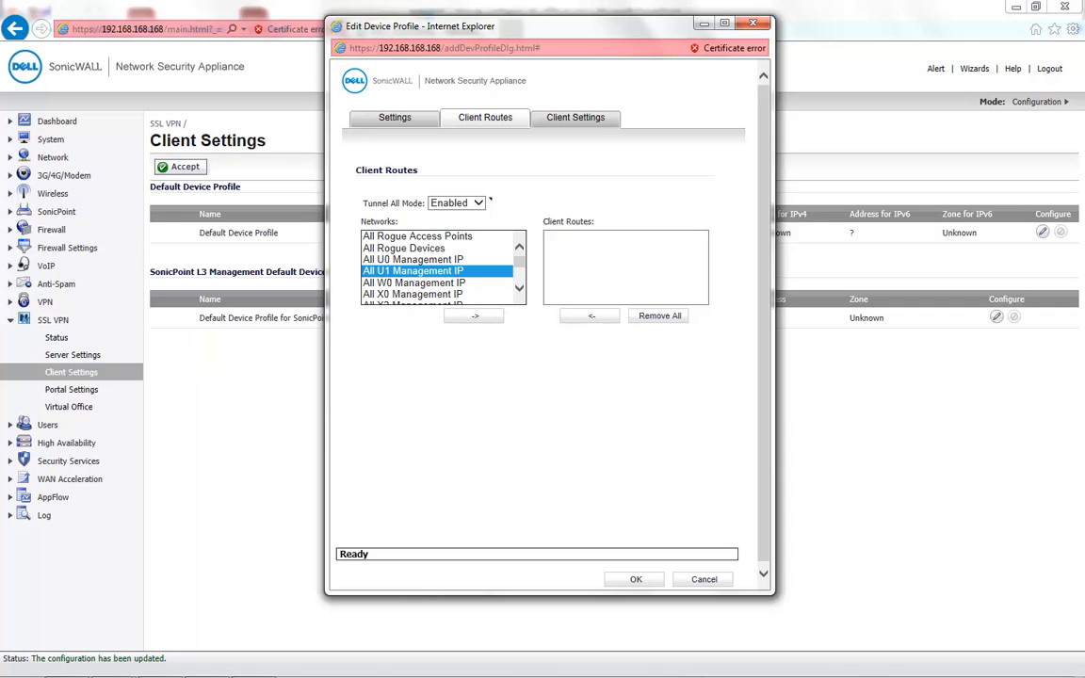
text(wa)
key(w)
key(w)
key(w)
key(w)
key(w)
key(w)
key(w)
key(w)
key(w)
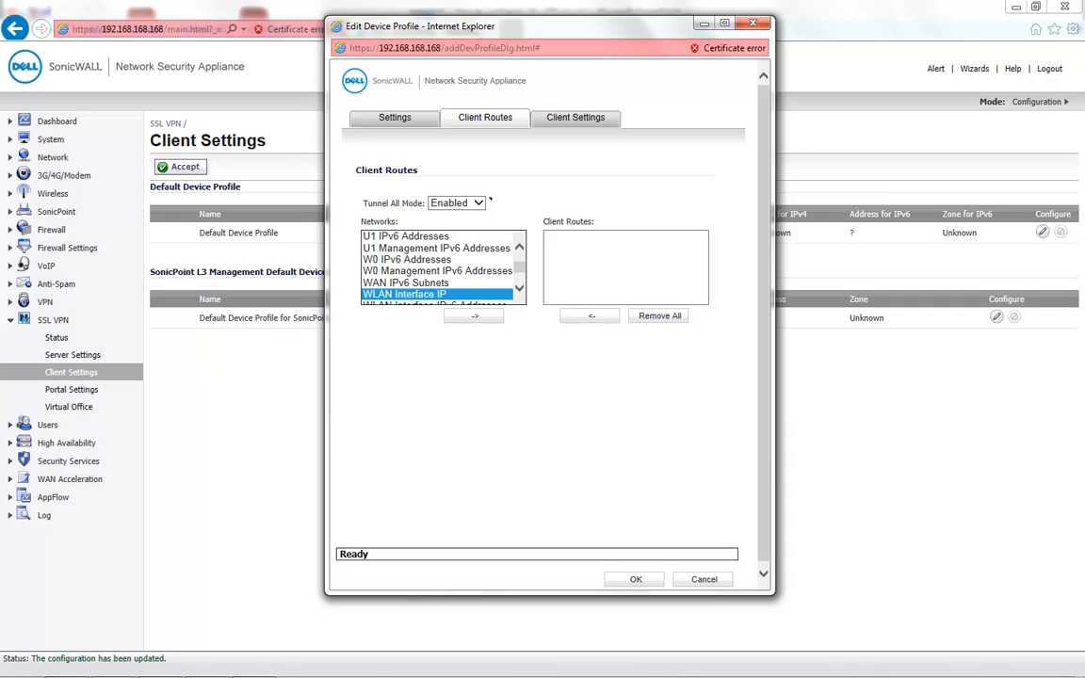
click(473, 316)
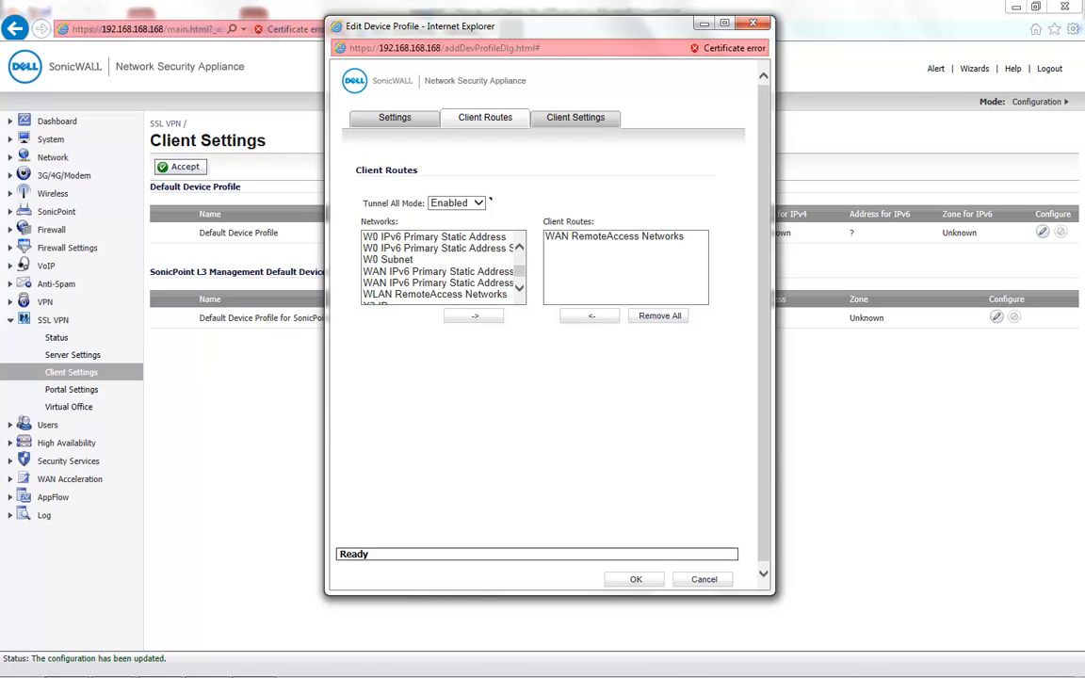
click(614, 236)
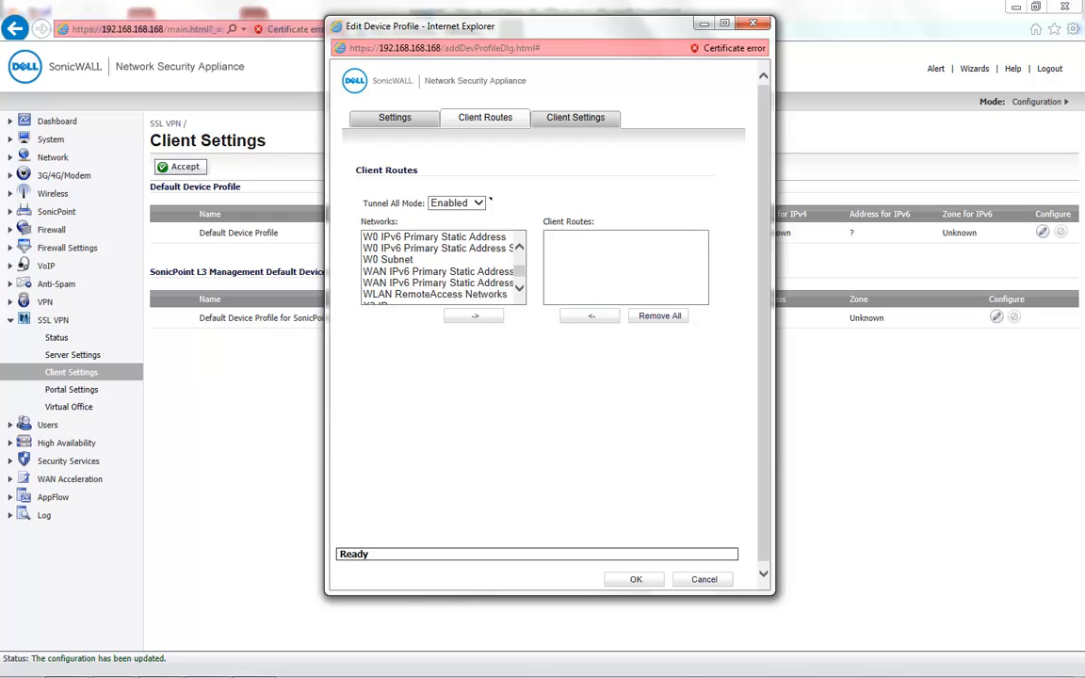
- Set Tunnel All Mode back to Disabled and add LAN Subnets as the client route
click(485, 200)
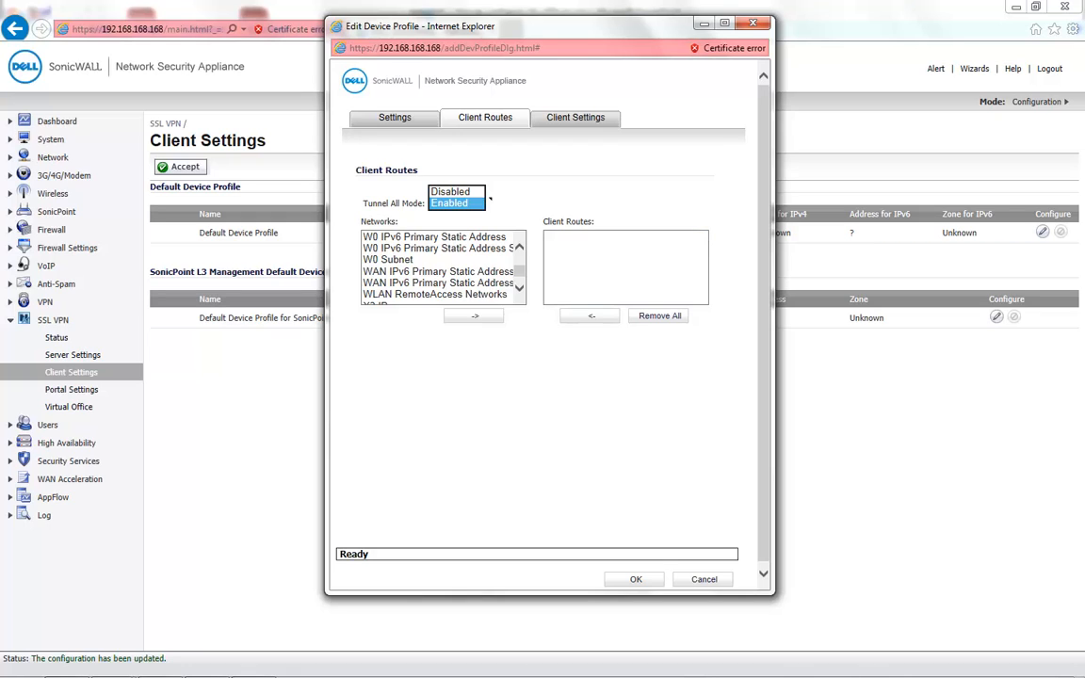
click(451, 192)
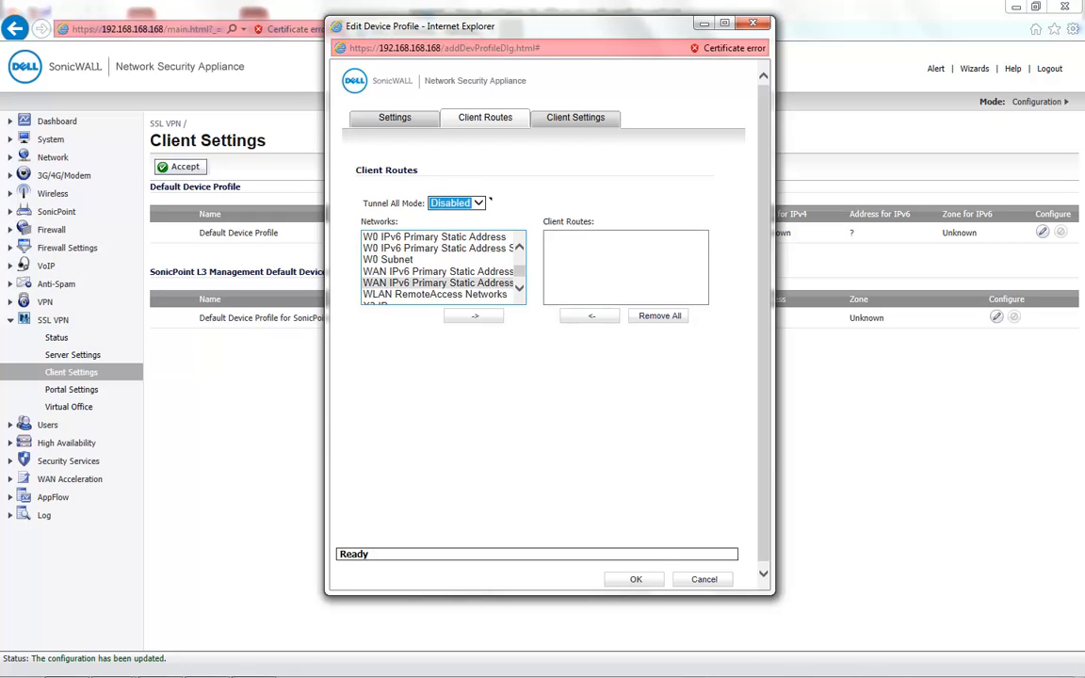
key(Tab)
key(l)
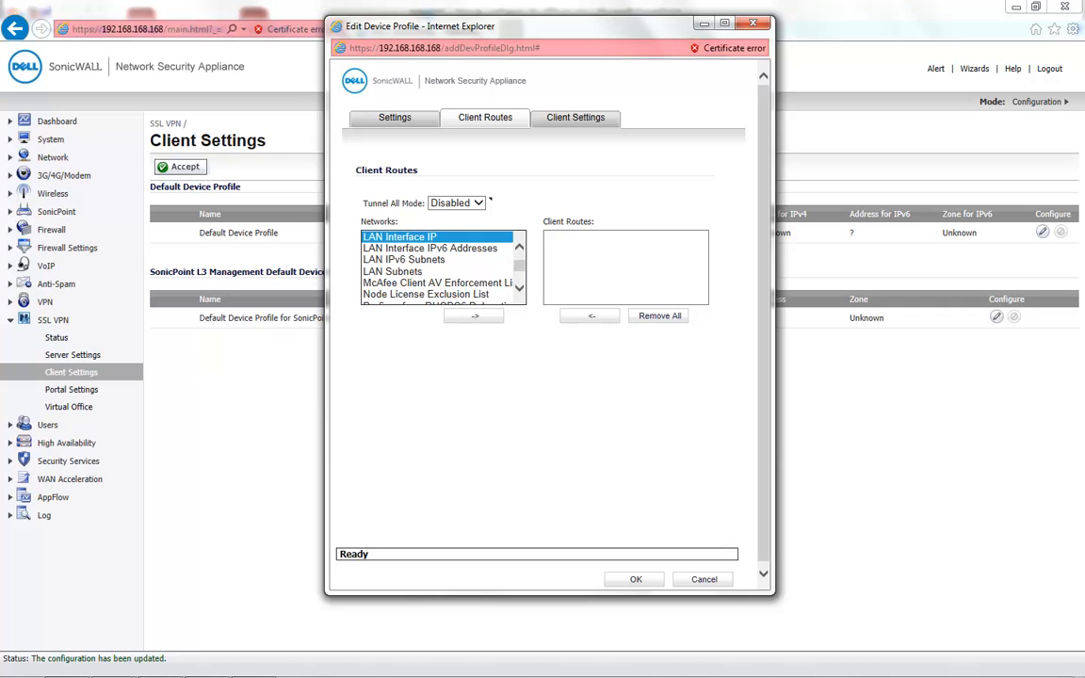
double_click(393, 271)
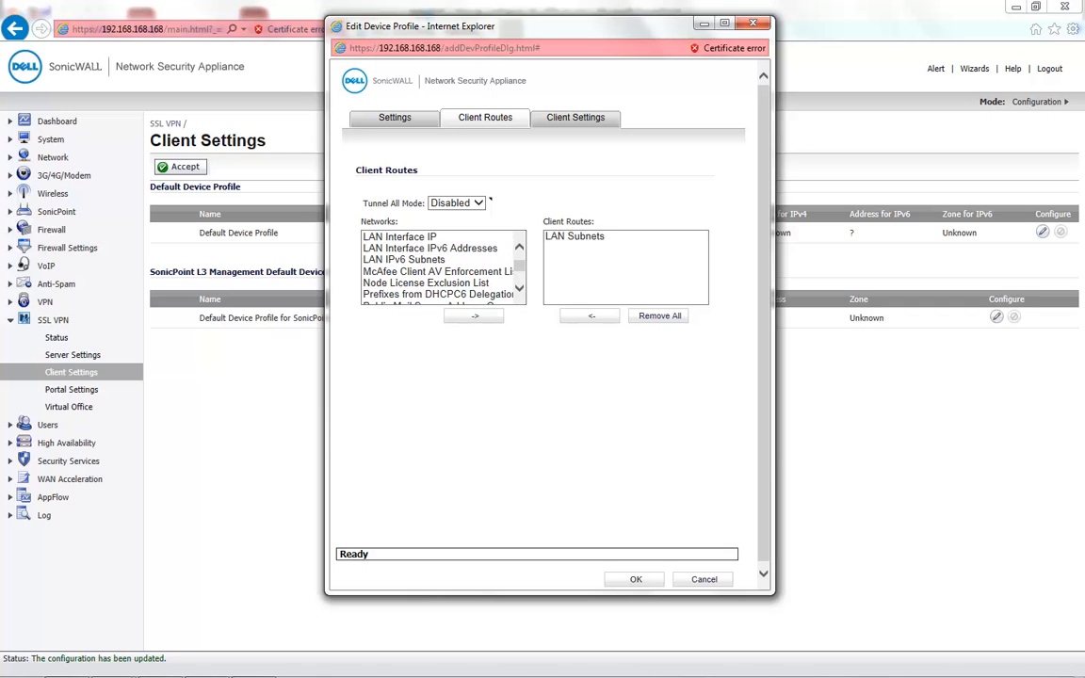
click(575, 117)
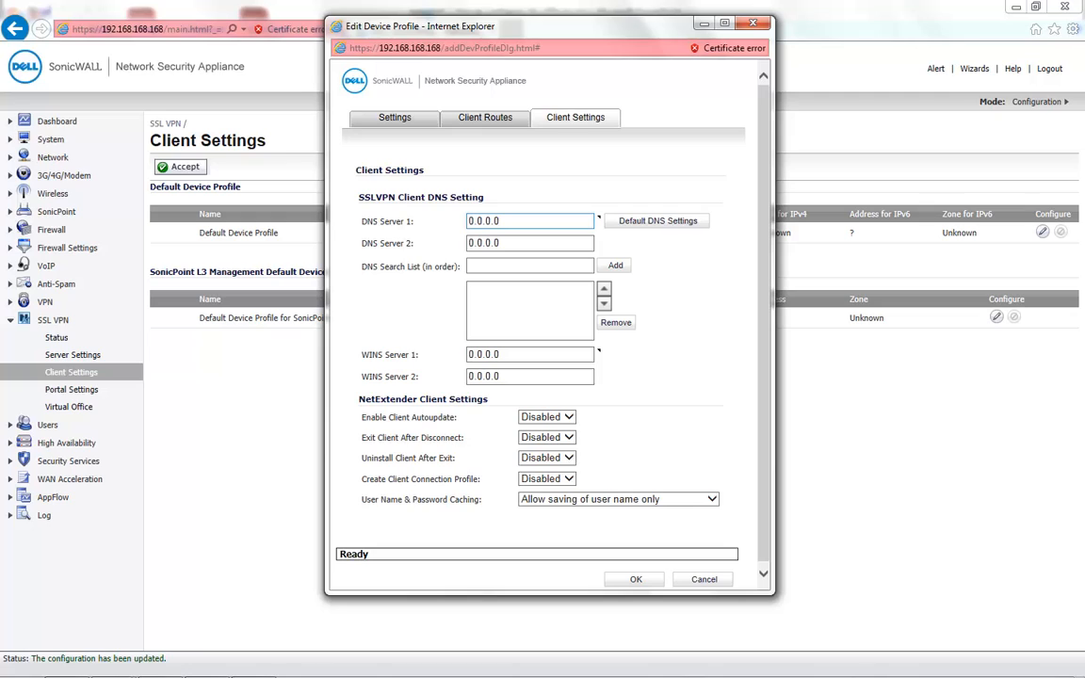
- Set DNS Server 1 to 4.2.2.2 and DNS Server 2 to 8.8.8.8
click(508, 221)
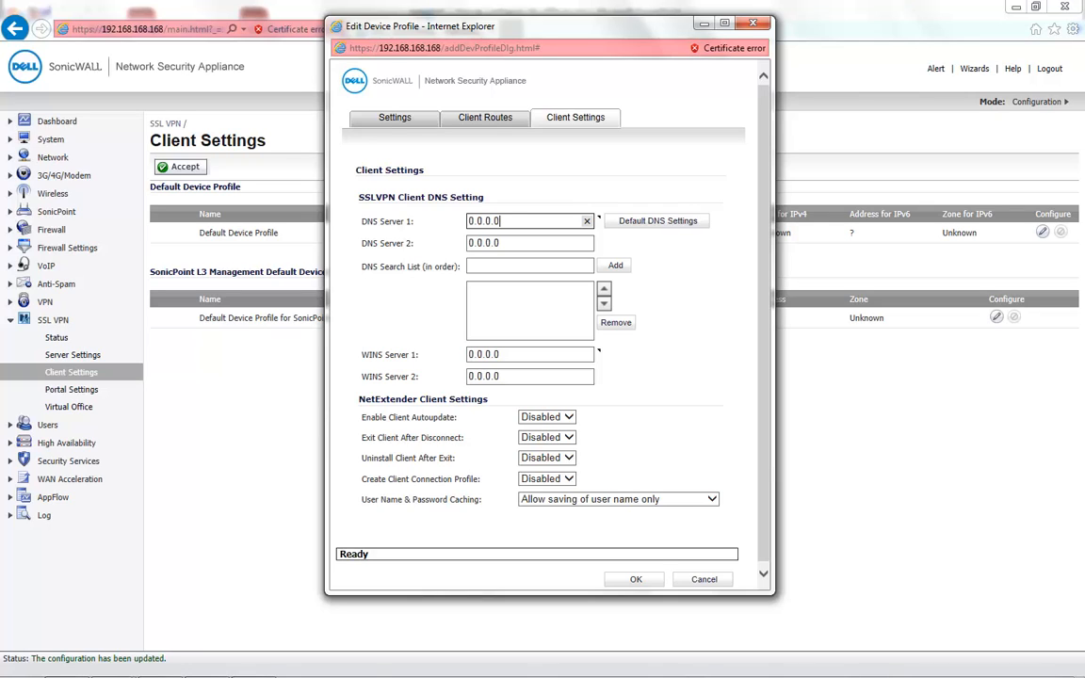
key(BackSpace)
key(BackSpace)
key(BackSpace)
key(BackSpace)
key(BackSpace)
key(BackSpace)
key(BackSpace)
text(4.2.2.2)
click(530, 243)
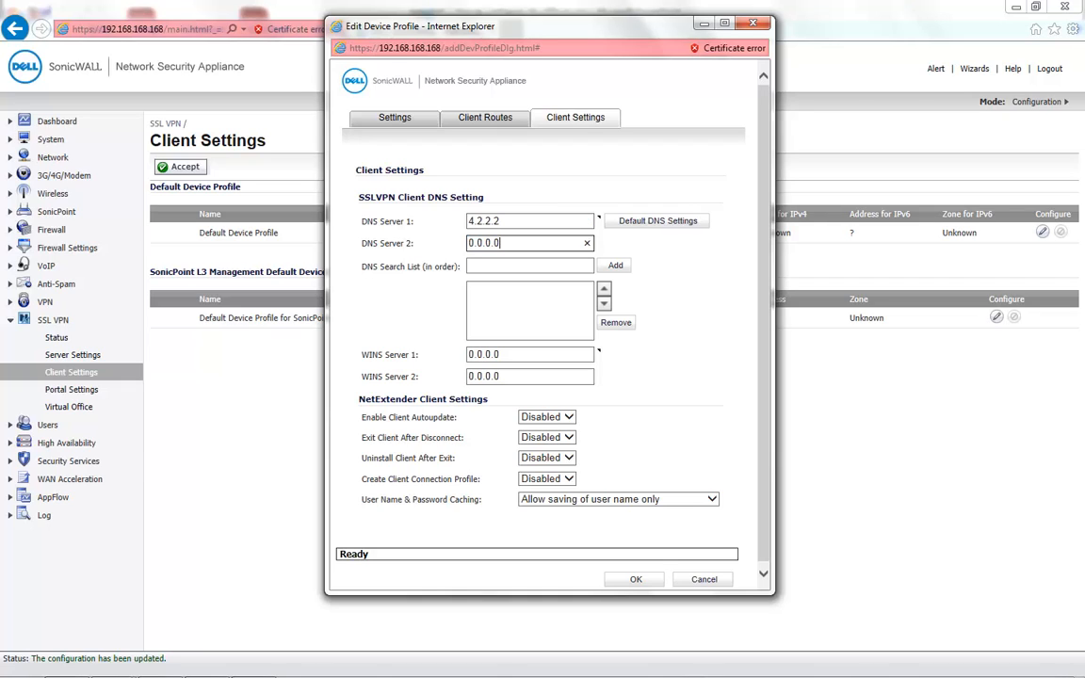
key(BackSpace)
key(BackSpace)
key(BackSpace)
key(BackSpace)
key(BackSpace)
key(BackSpace)
key(BackSpace)
text(8.8.8.8)
- Add sonicwall.com to the DNS search list, save the profile and confirm the NetExtender reset warning
key(Tab)
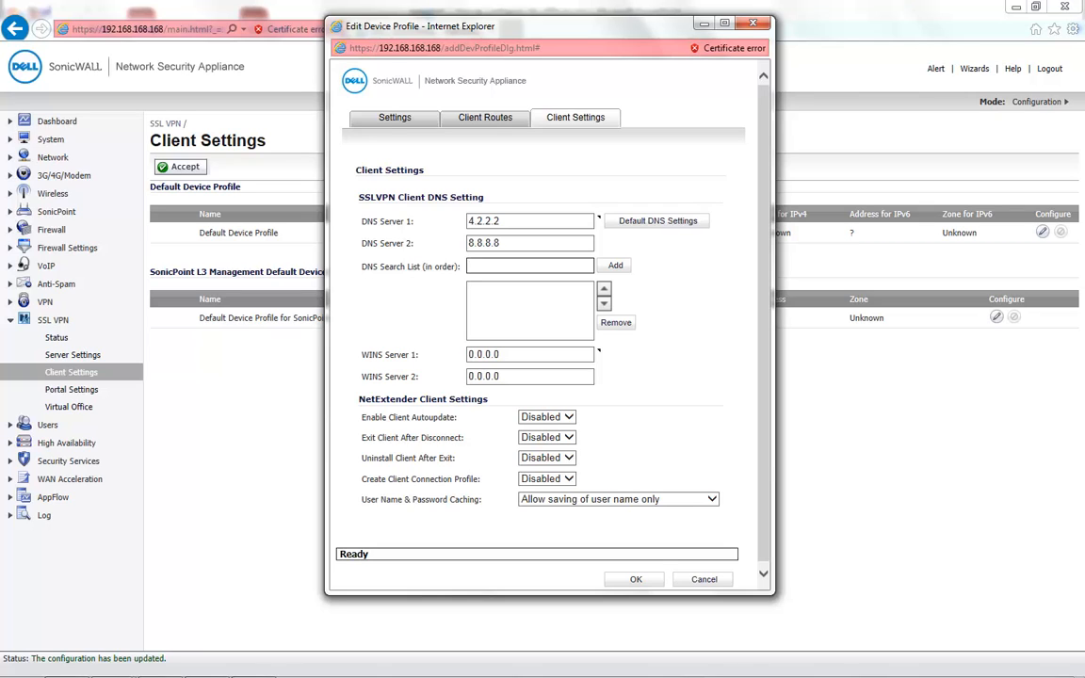
text(sonicwall.com)
key(Return)
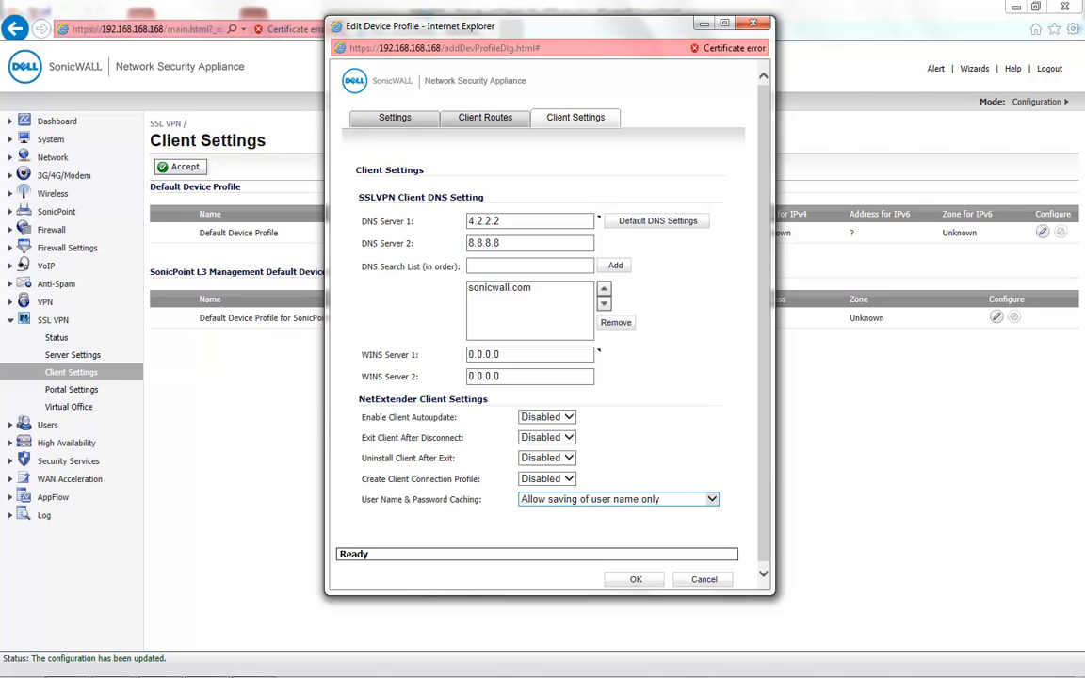
key(Return)
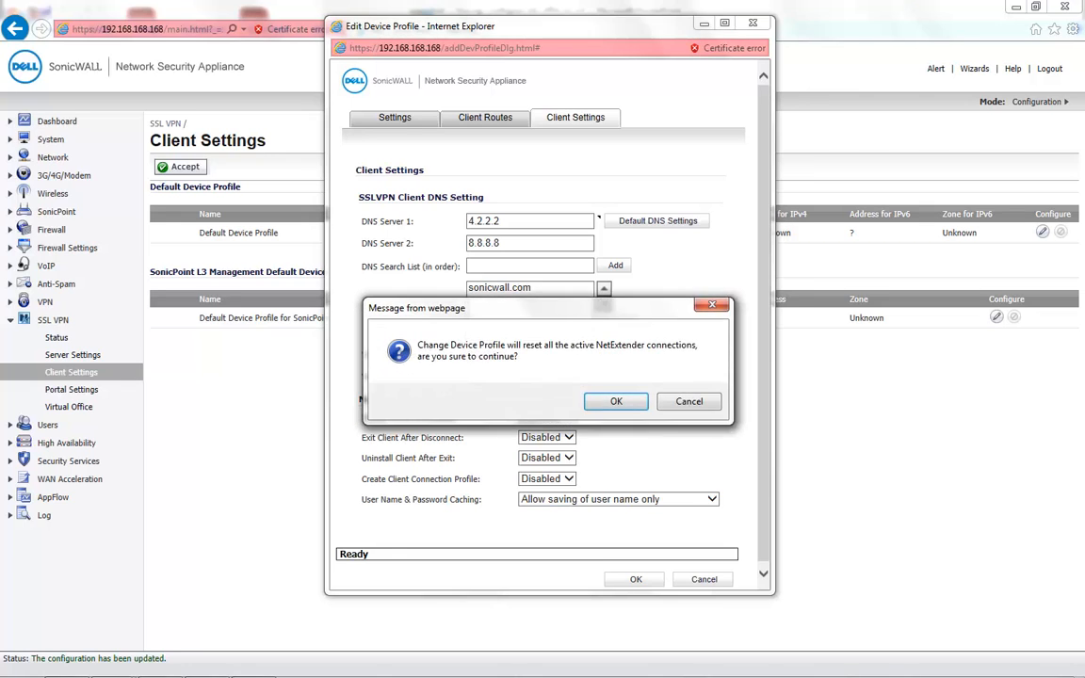
key(Return)
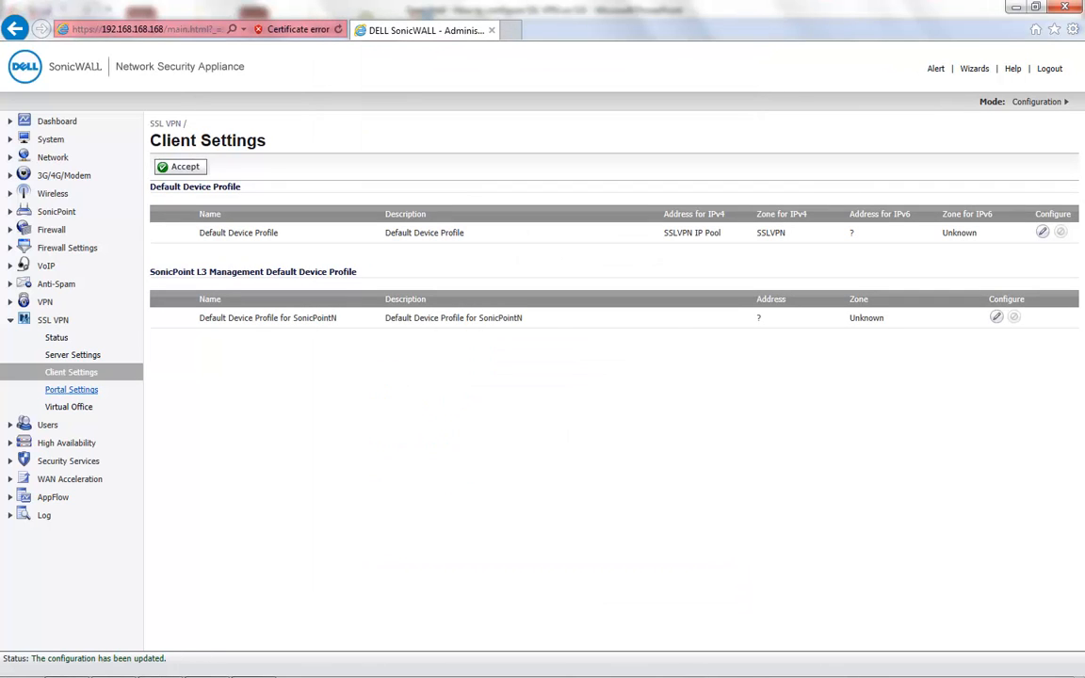
- Review Portal Settings and the Virtual Office NetExtender download page, then view Users Status
click(71, 389)
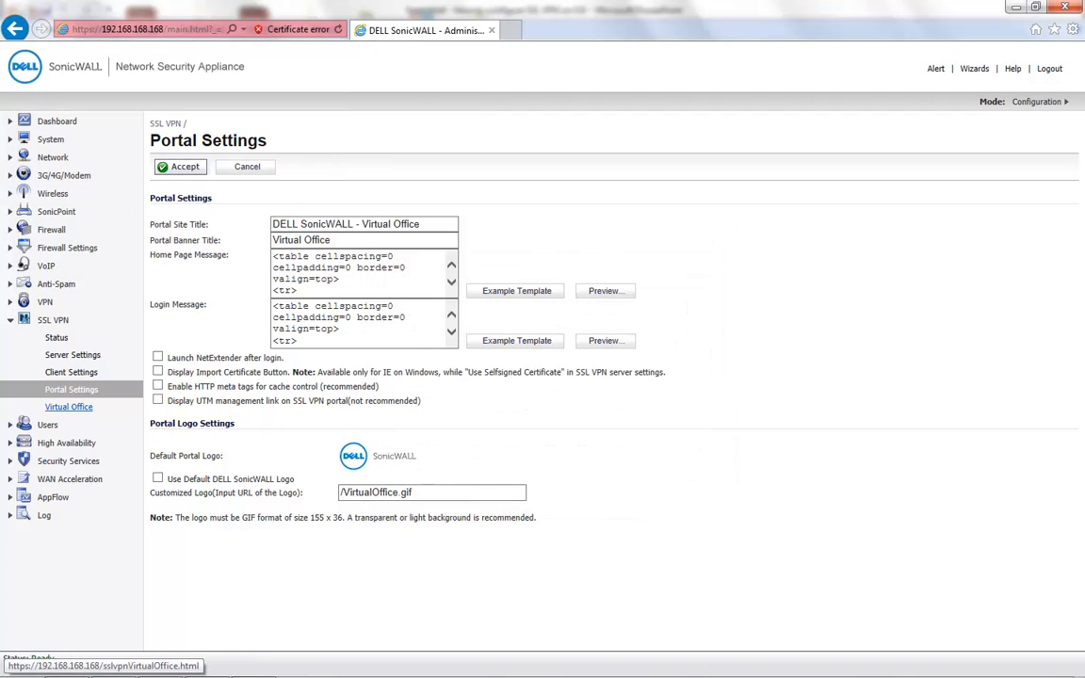
click(69, 407)
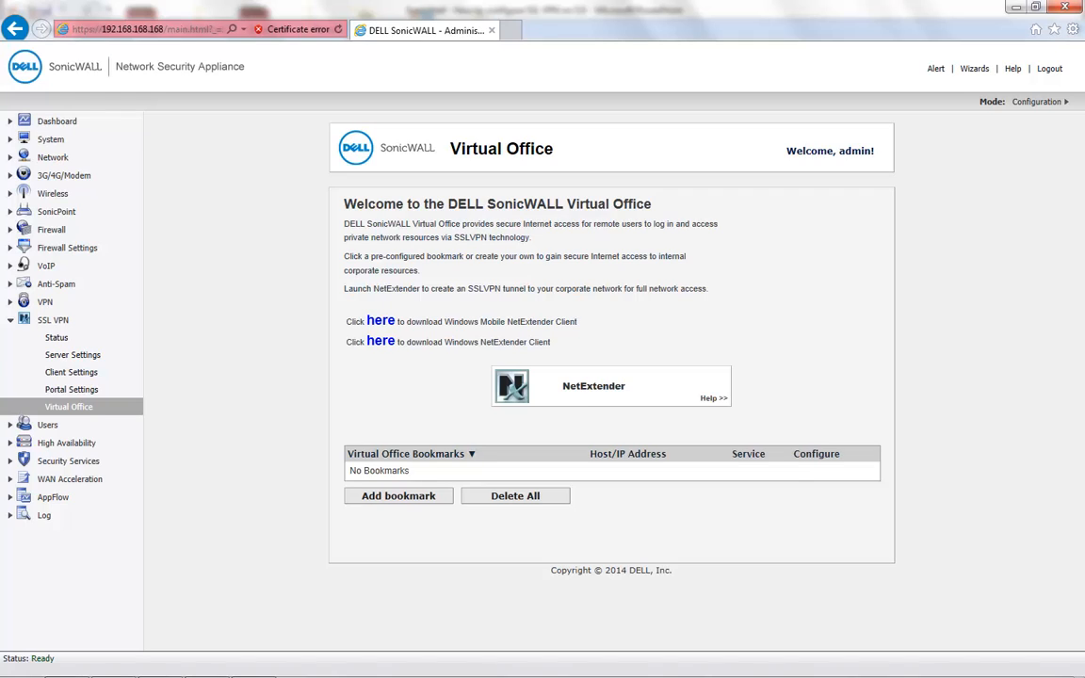
drag(551, 342, 444, 341)
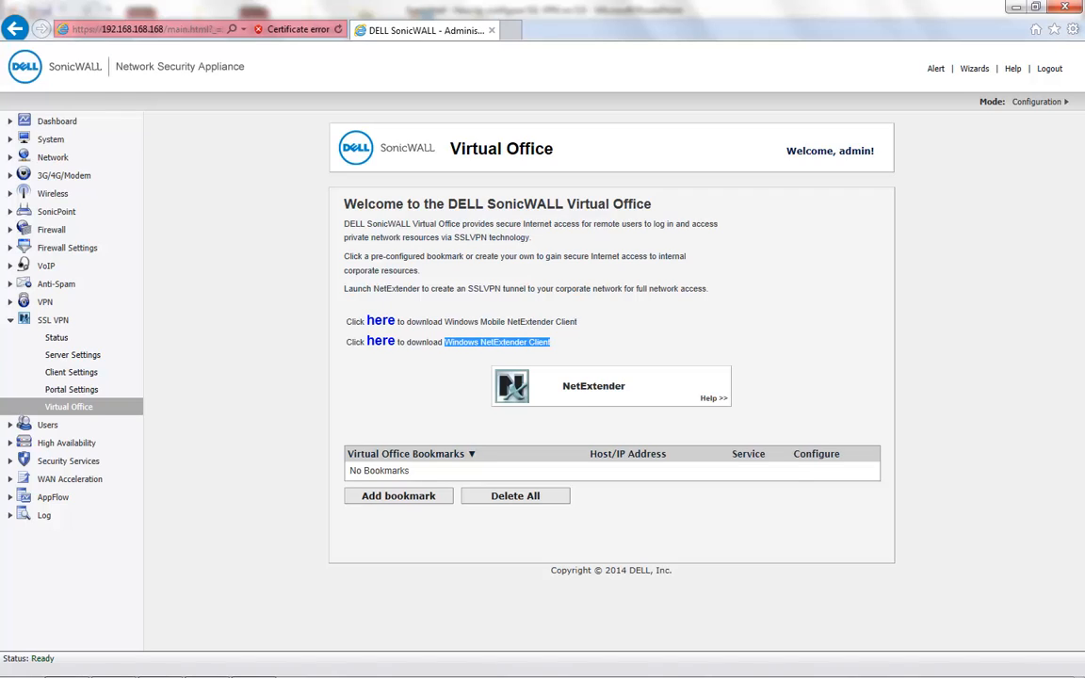
click(447, 308)
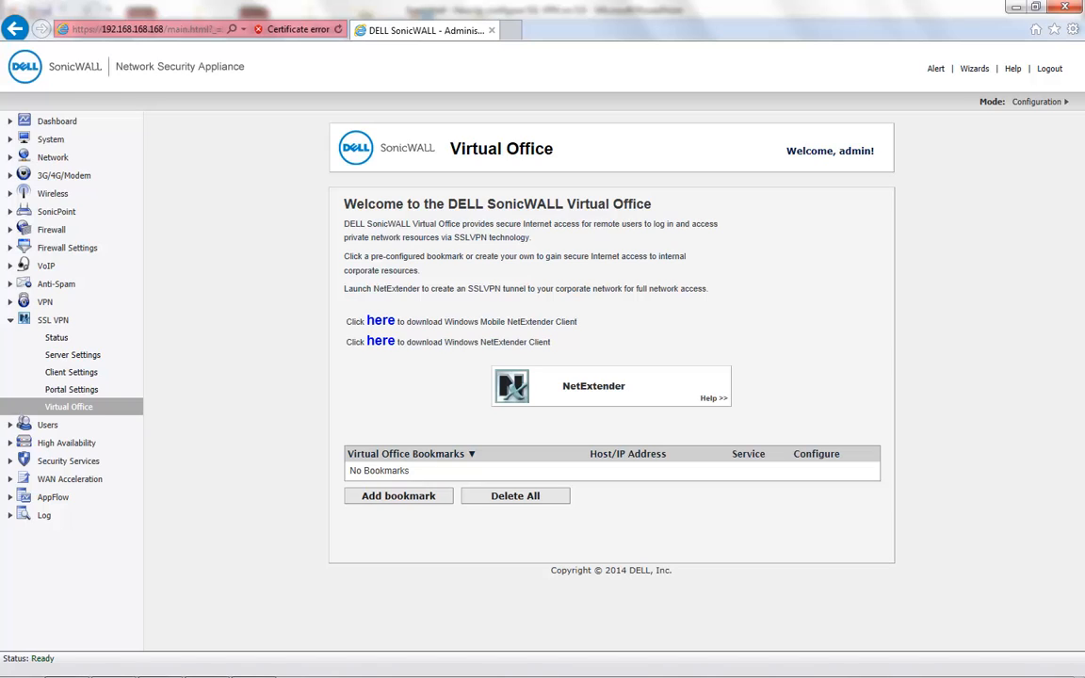
click(47, 425)
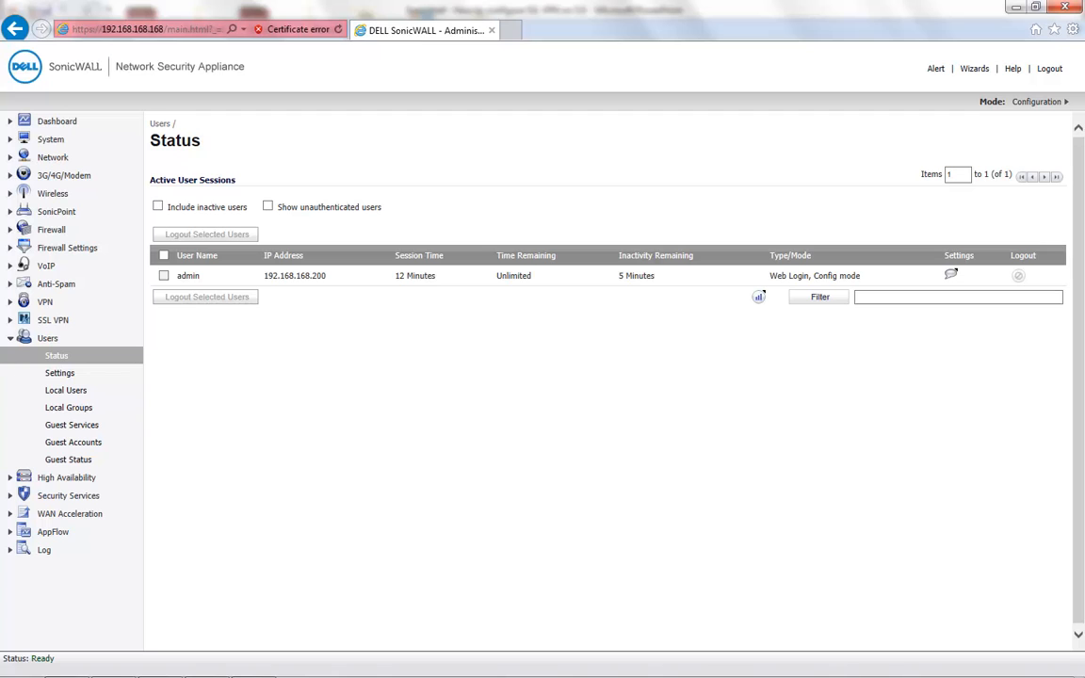
- Add a local user named 'test' and enter and confirm its password
click(65, 390)
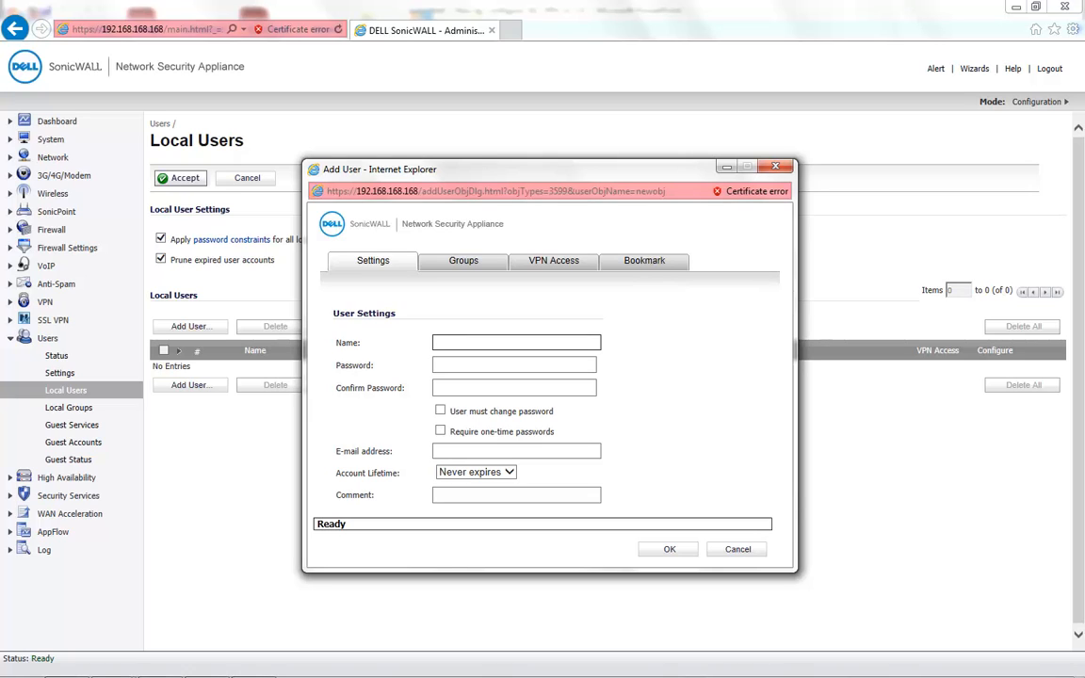
text(test)
key(Tab)
text(t••••••)
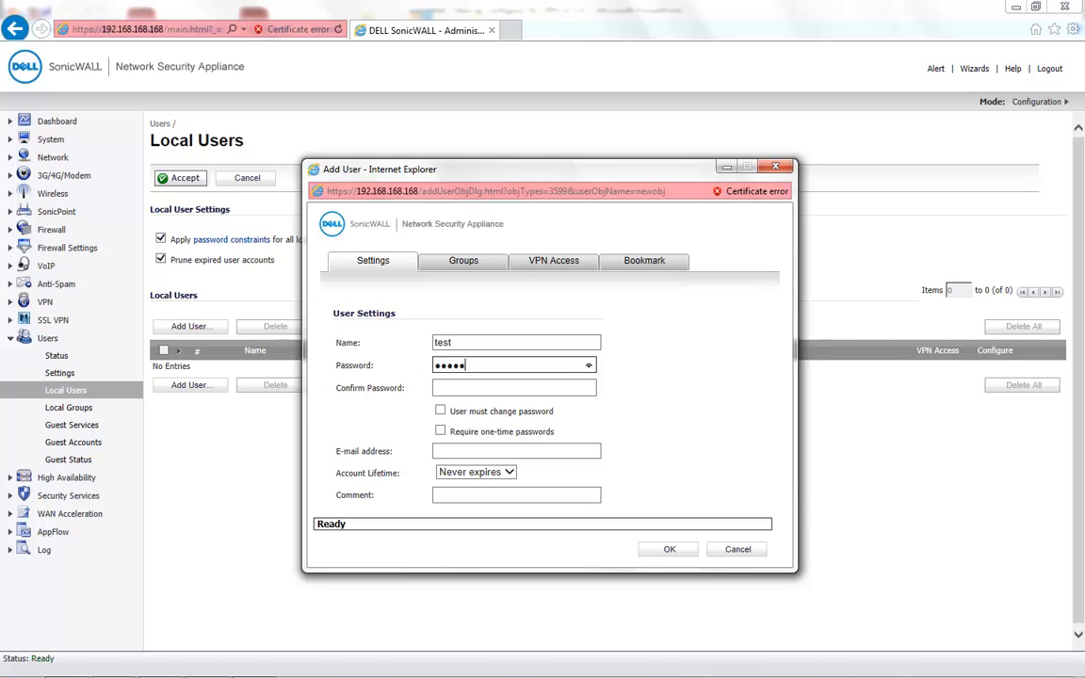
key(Tab)
text(•••••••)
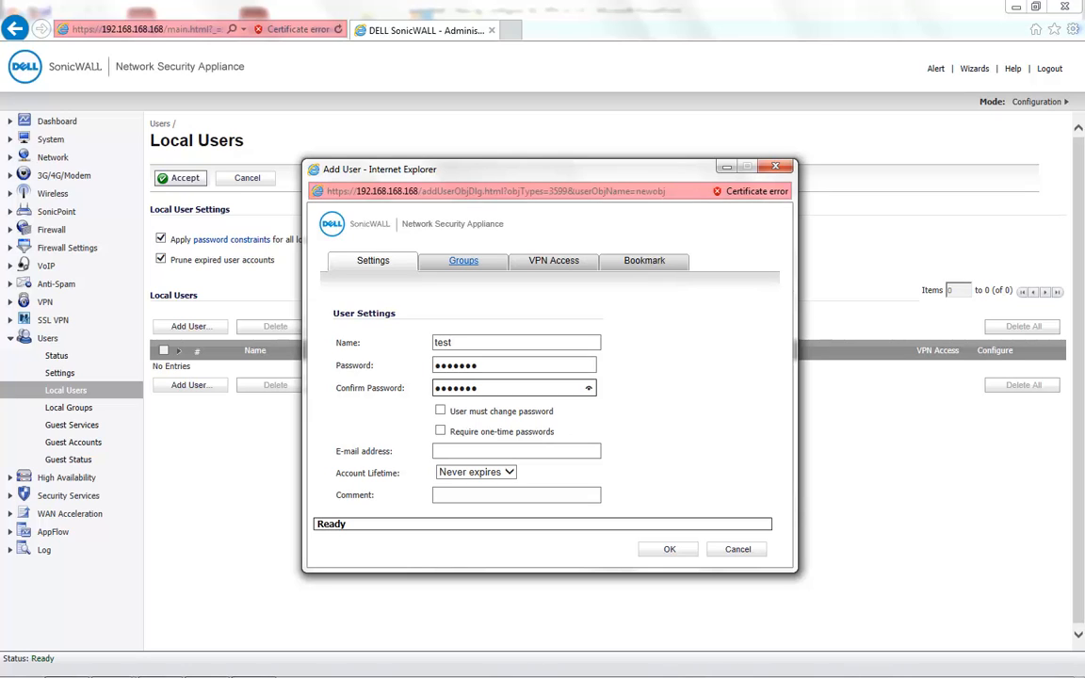
- Make the user a member of SSLVPN Services with VPN access to LAN Subnets, and save
click(463, 262)
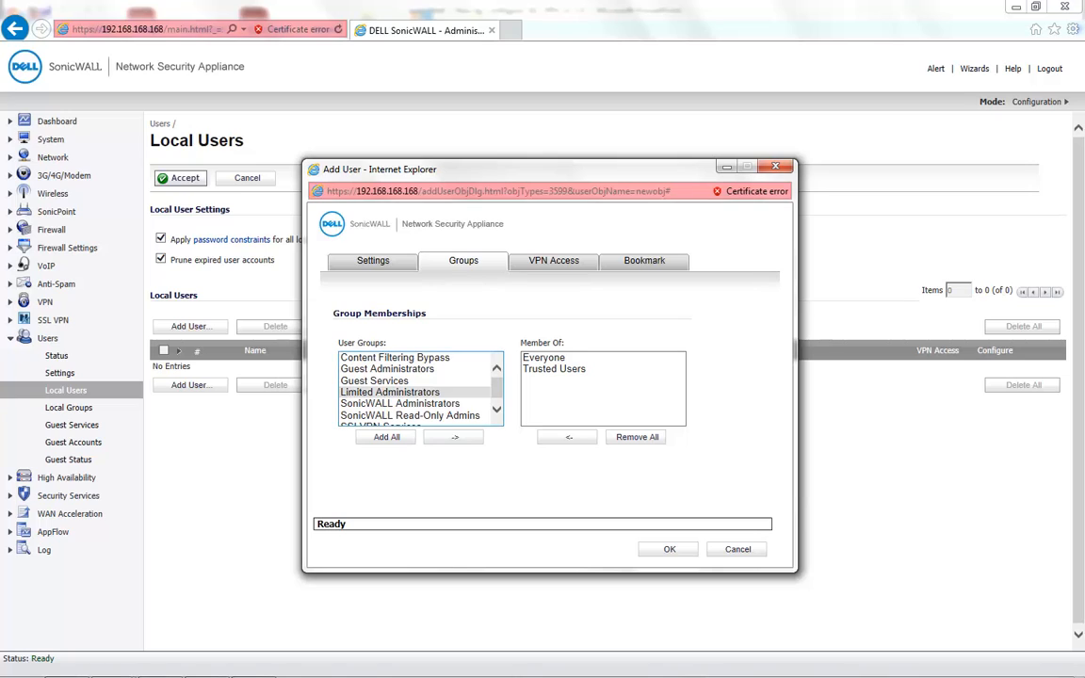
scroll(414, 388, down, 1)
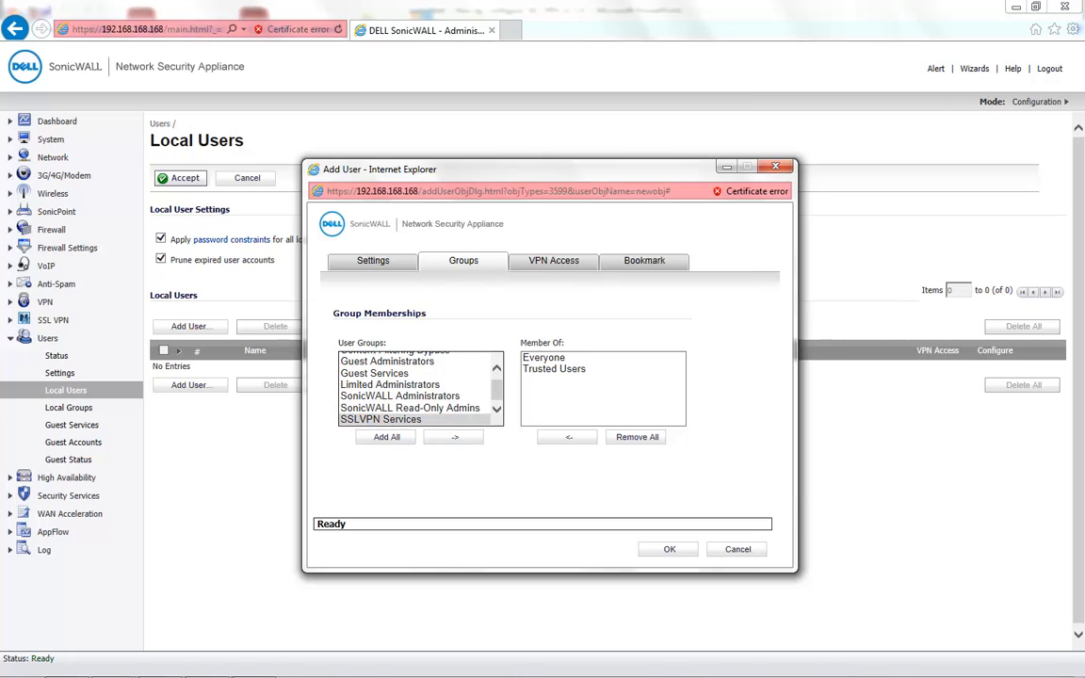
click(381, 419)
click(454, 437)
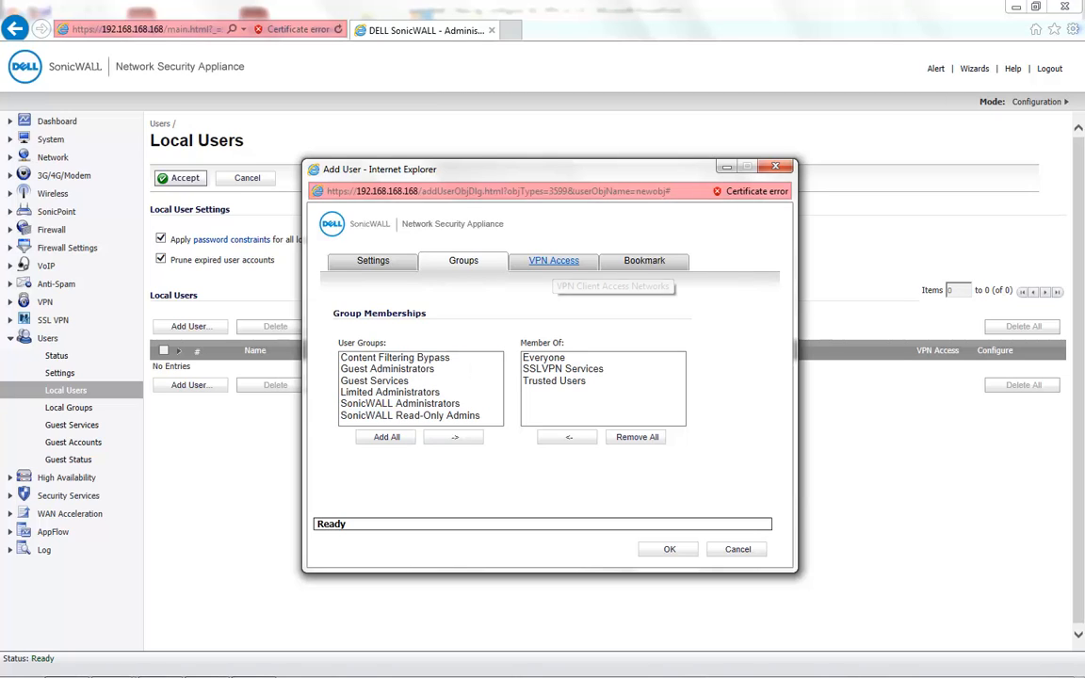
click(553, 262)
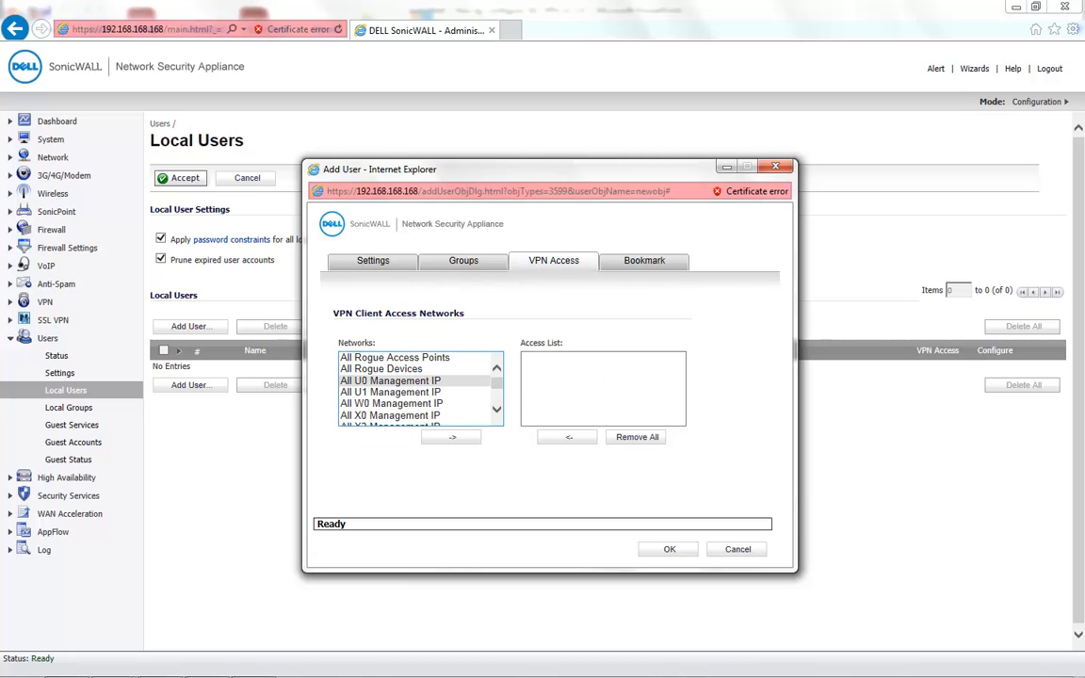
click(391, 380)
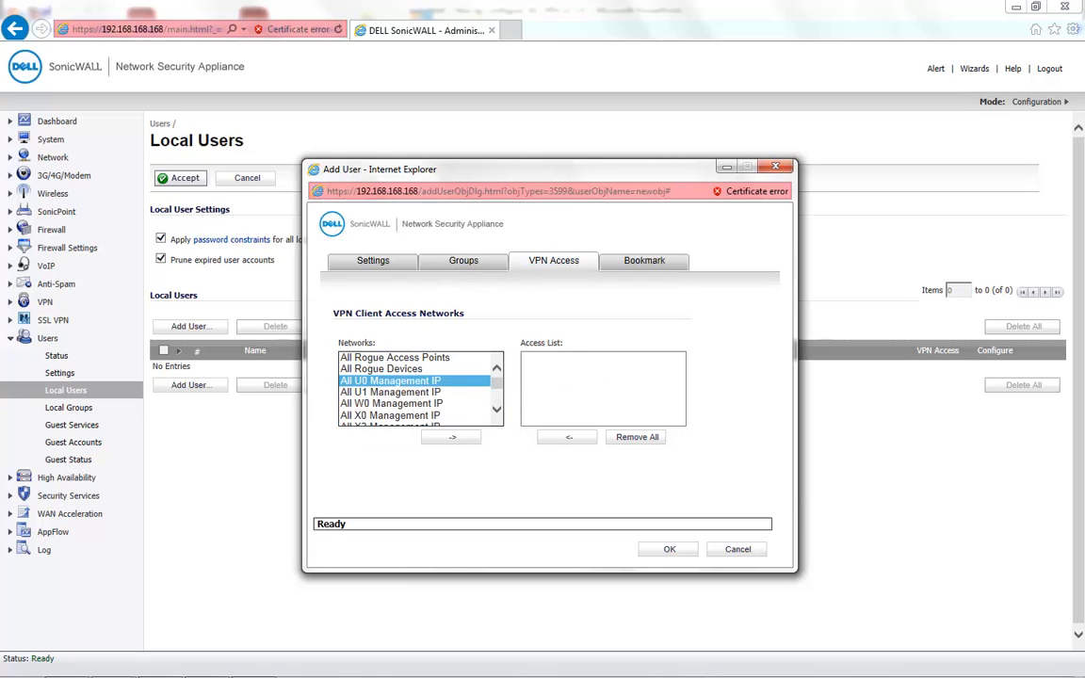
key(l)
key(Down)
key(Down)
key(Down)
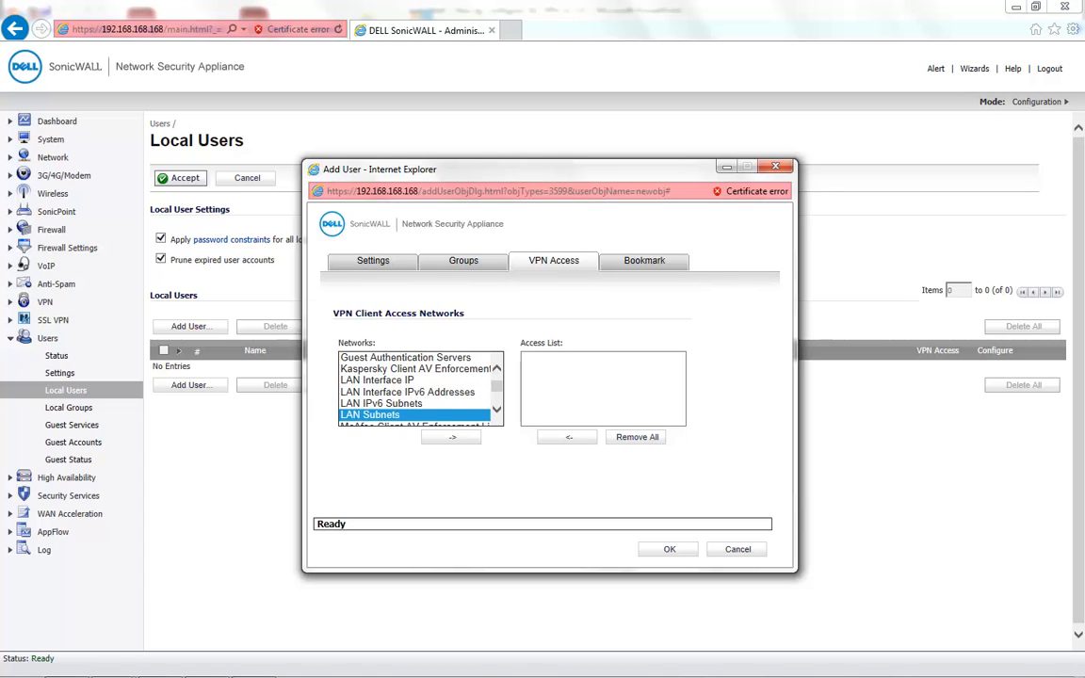
click(451, 437)
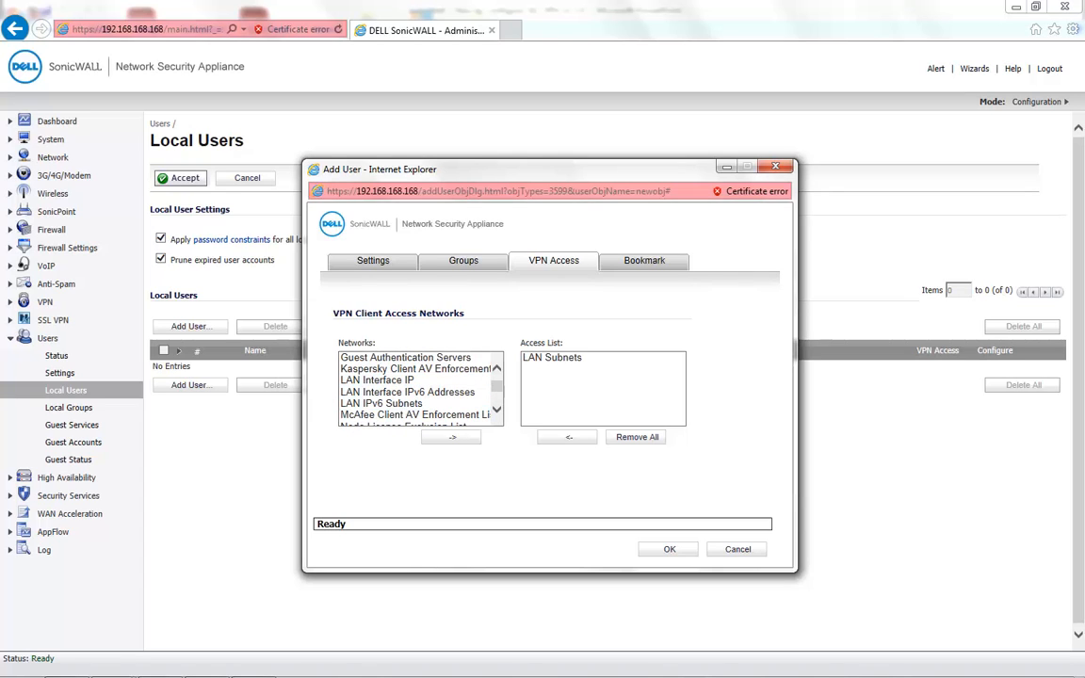
click(669, 549)
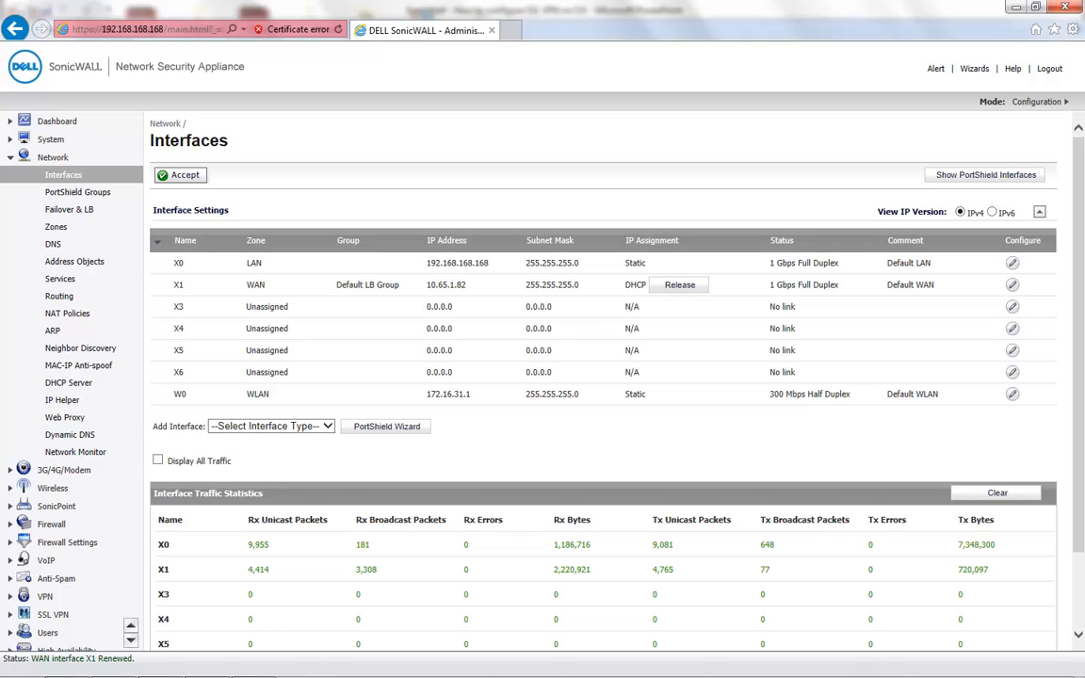
- Select X1's WAN address 10.65.1.82 on the Interfaces page
drag(427, 285, 466, 285)
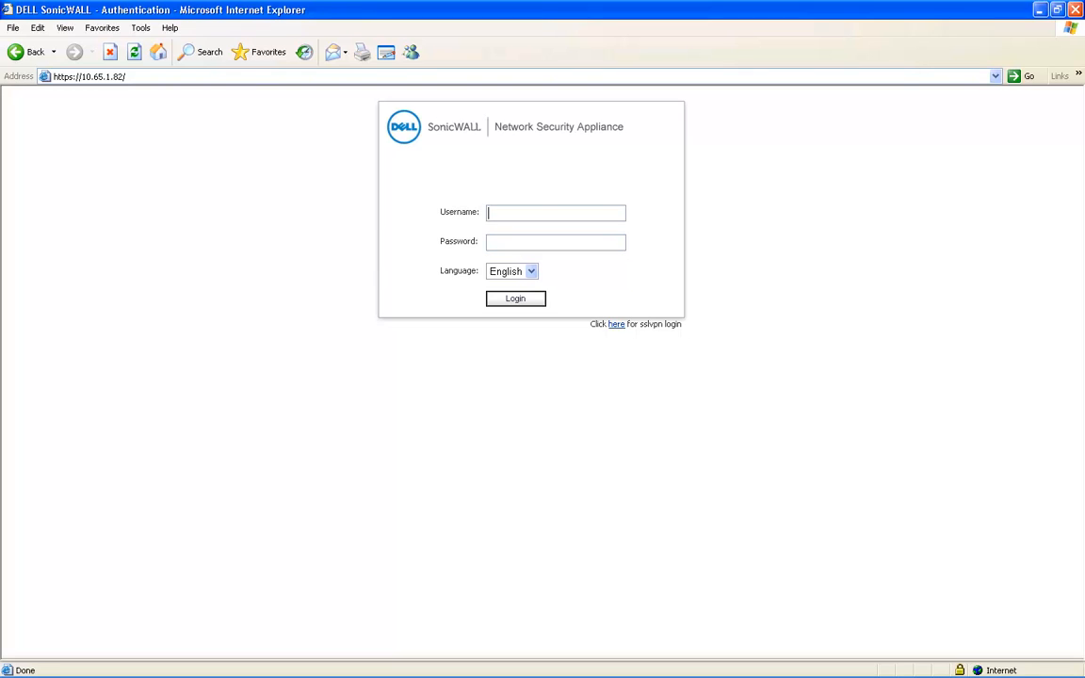
- Follow the sslvpn login link and sign in to Virtual Office with the VPN user's credentials
drag(684, 324, 590, 324)
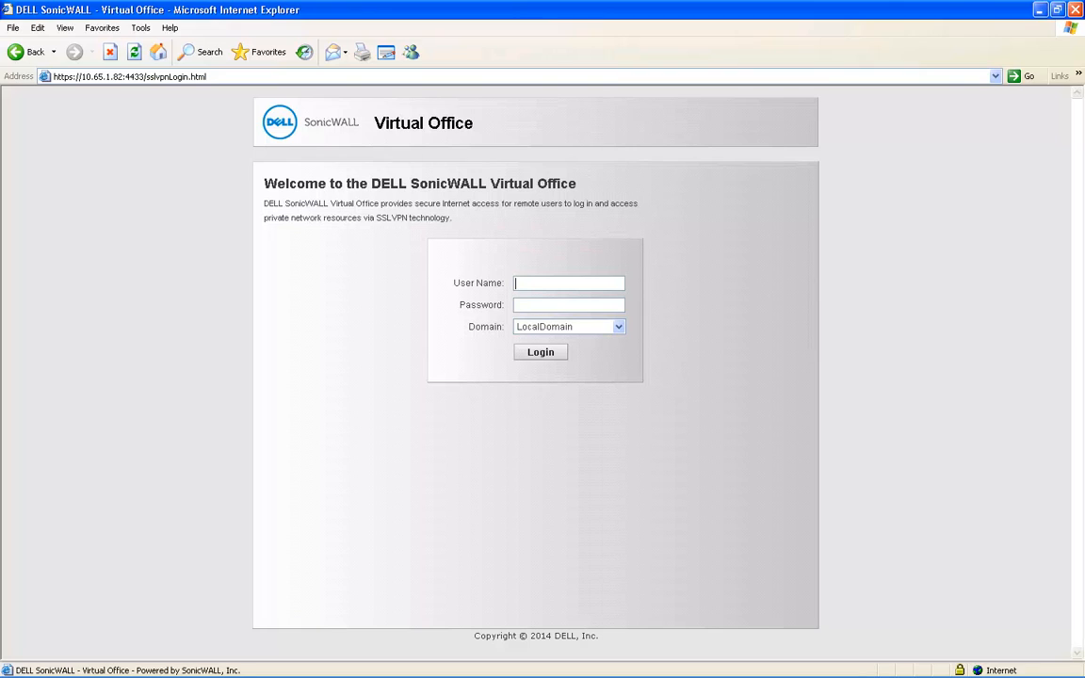
text(test)
key(Tab)
text(1234567)
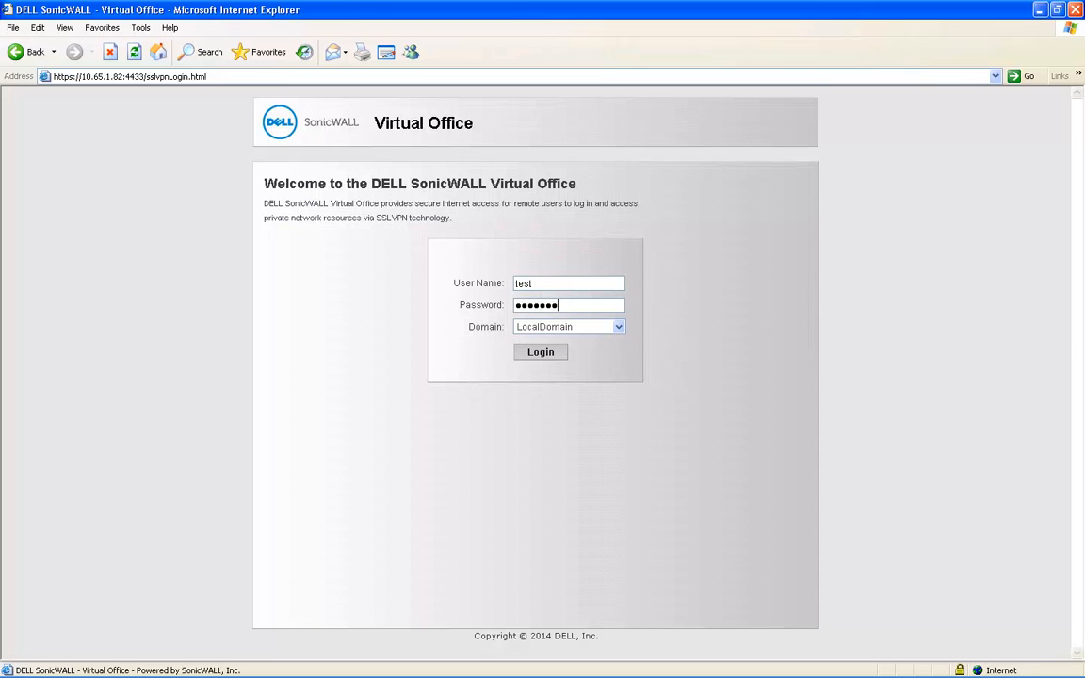
key(Return)
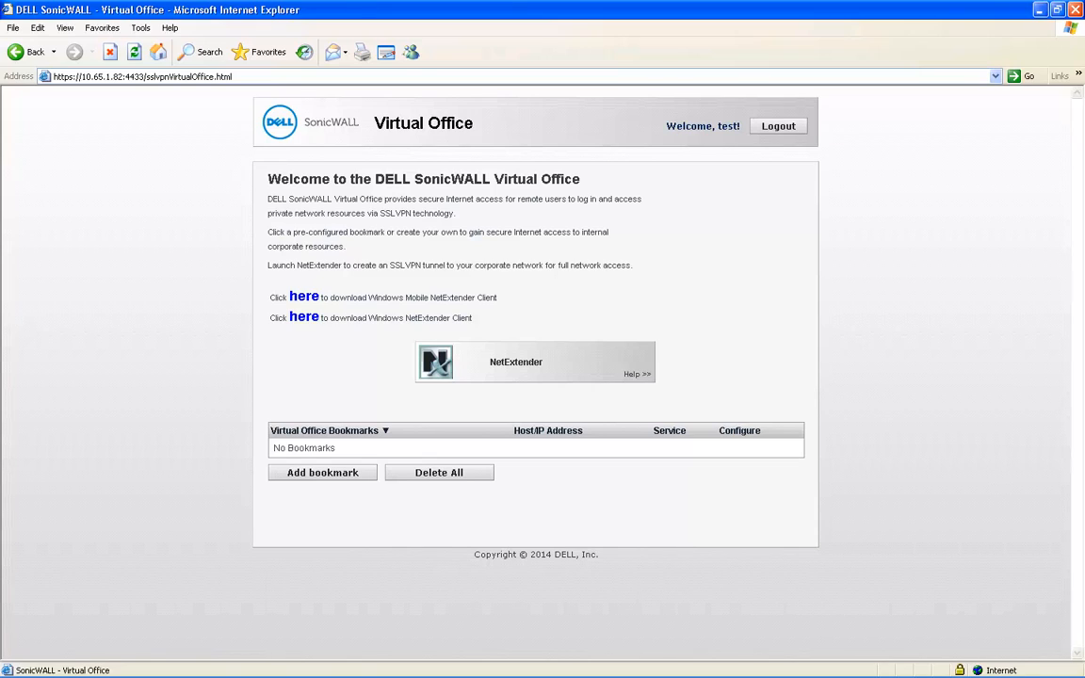
- Download the Windows NetExtender Client installer NXSetupU.exe and choose to run it
drag(472, 317, 368, 317)
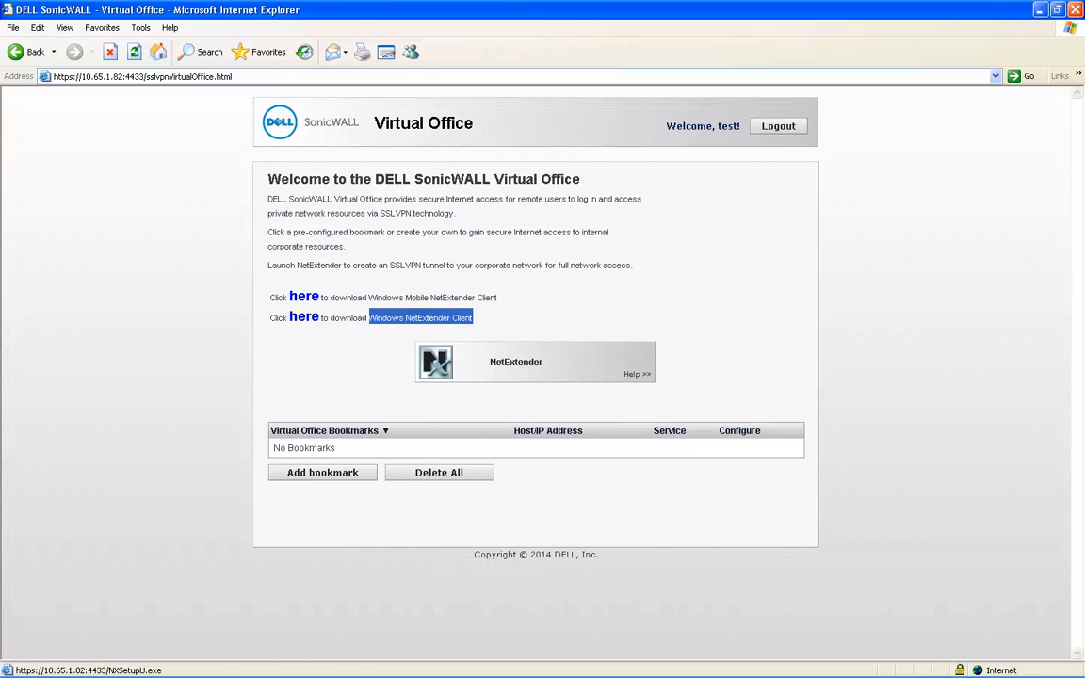
click(303, 316)
key(Return)
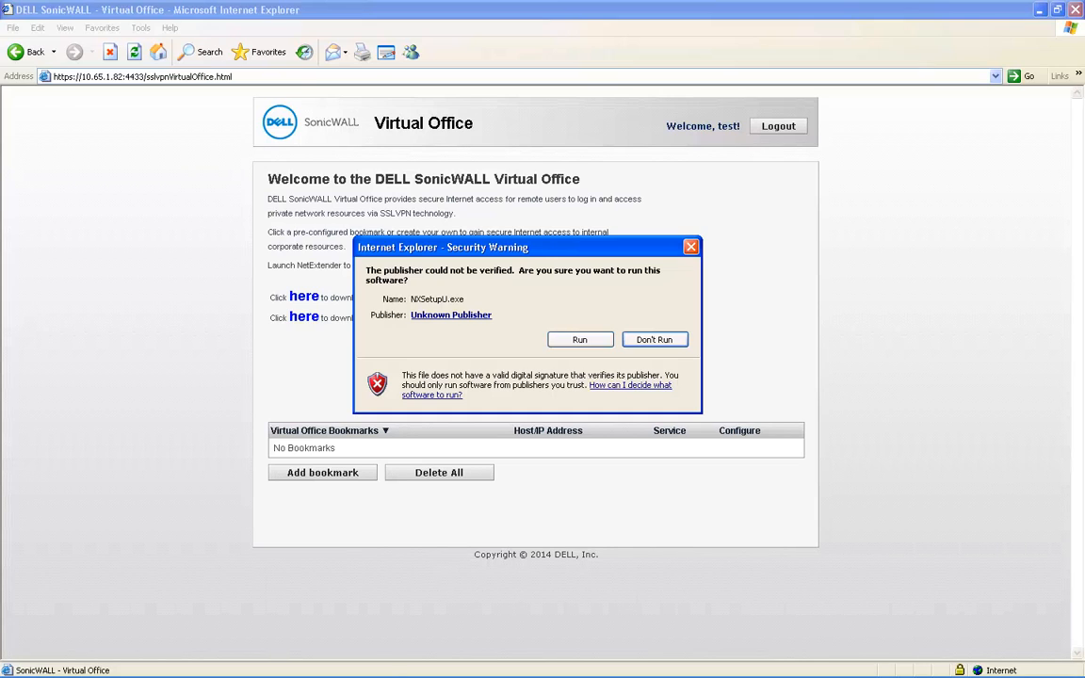
- Run NXSetupU.exe past the publisher warning and install with license accepted, default folder and all shortcuts
click(580, 340)
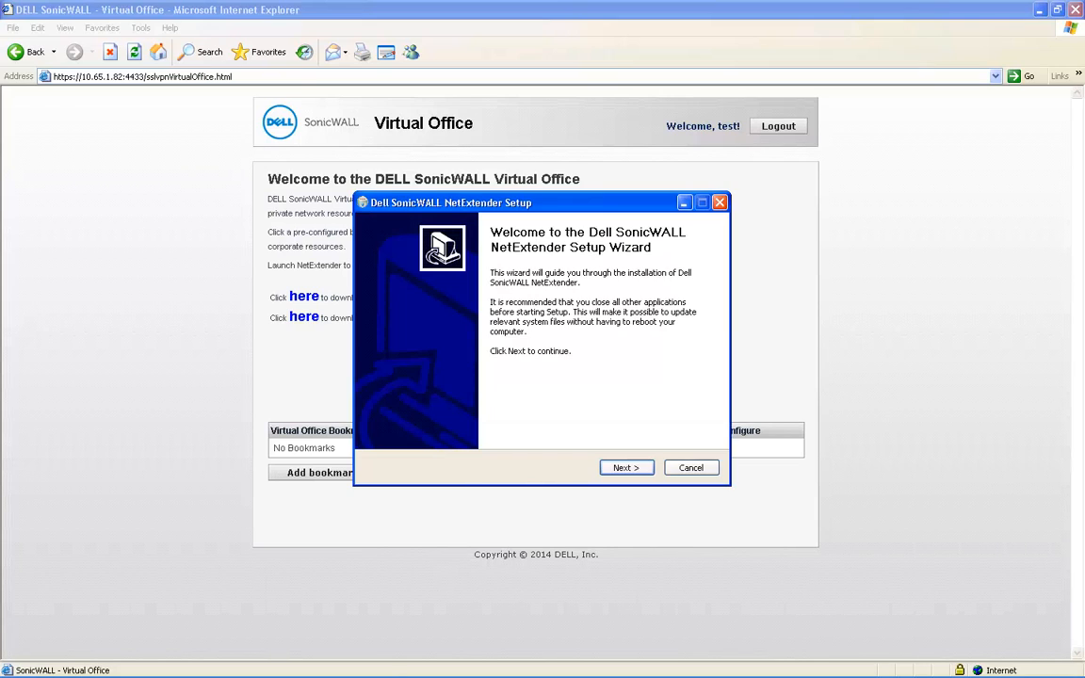
key(Return)
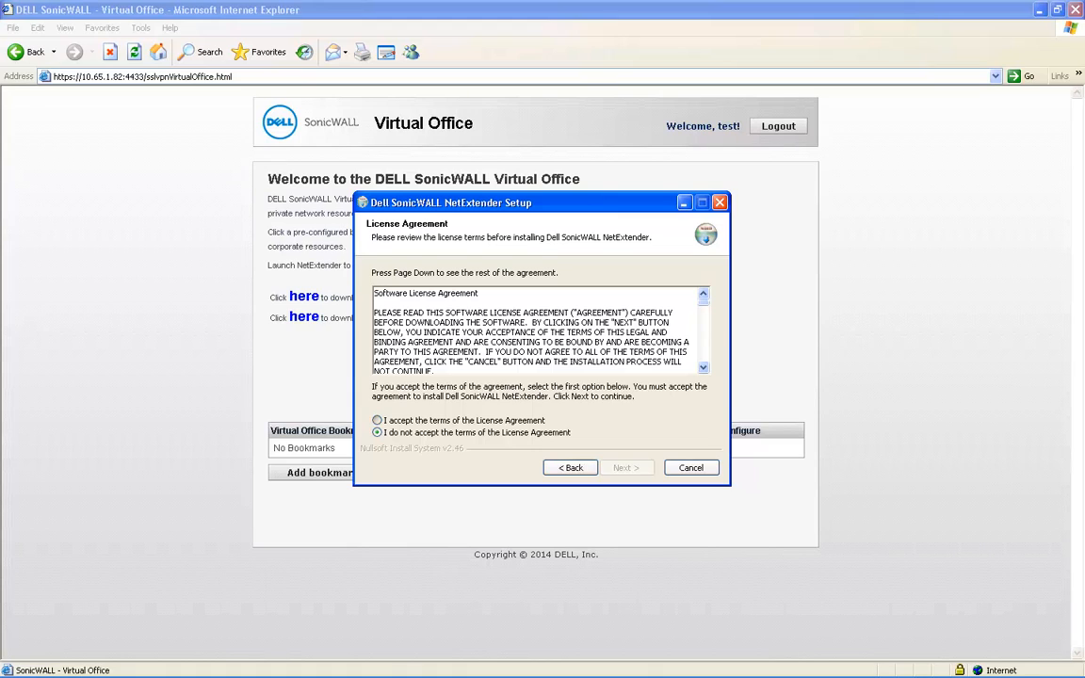
key(Up)
key(Return)
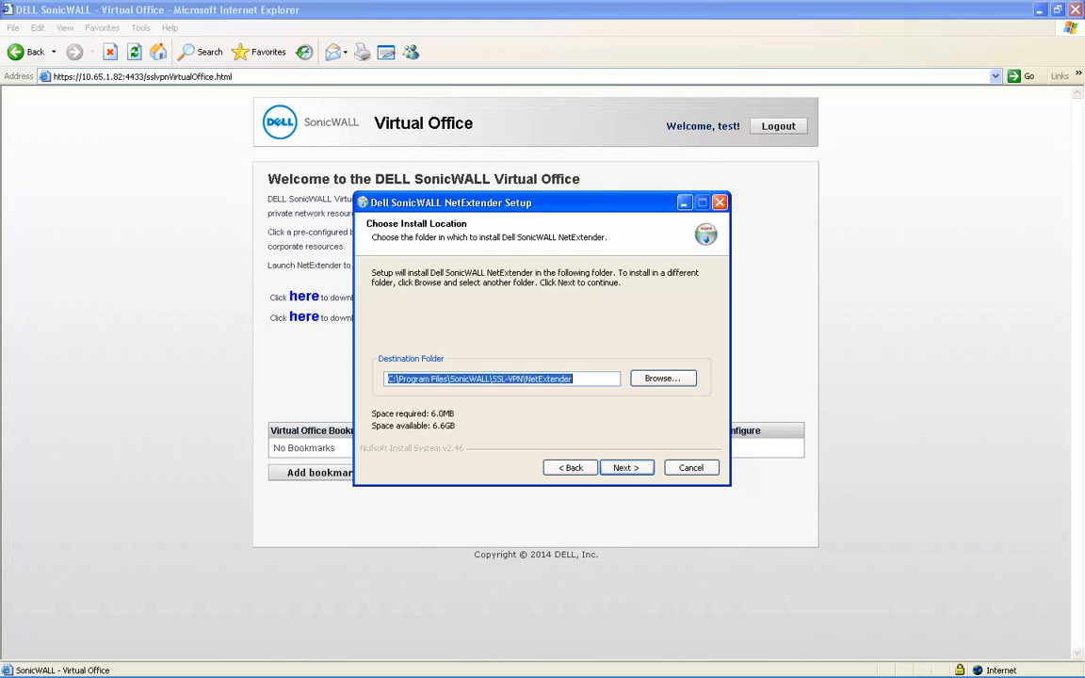
key(Return)
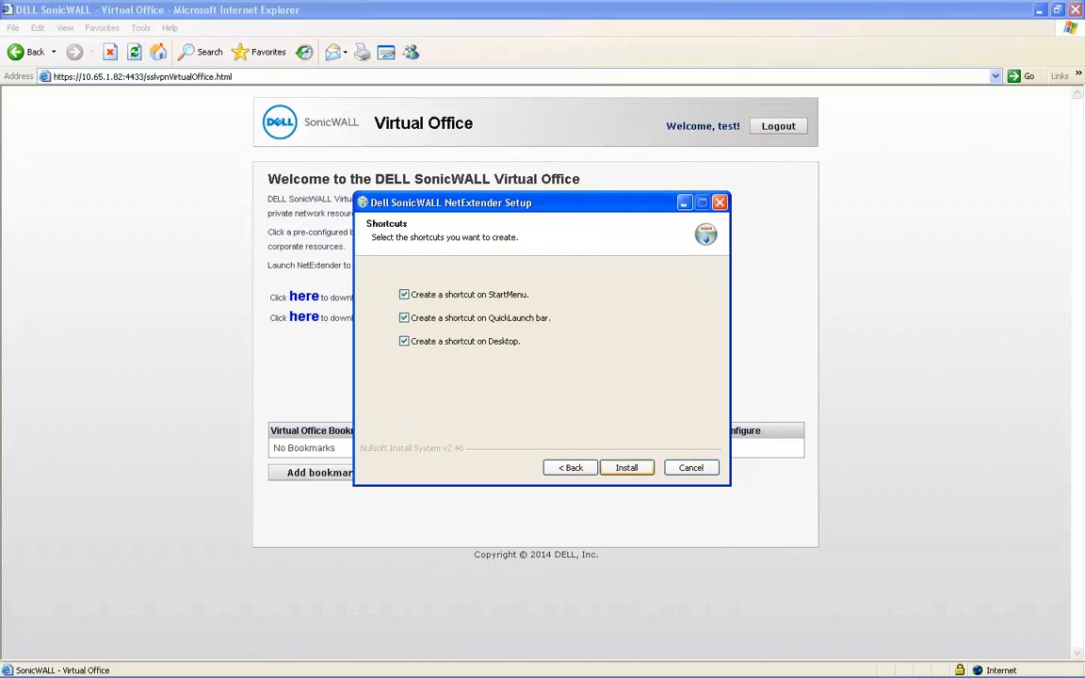
key(Return)
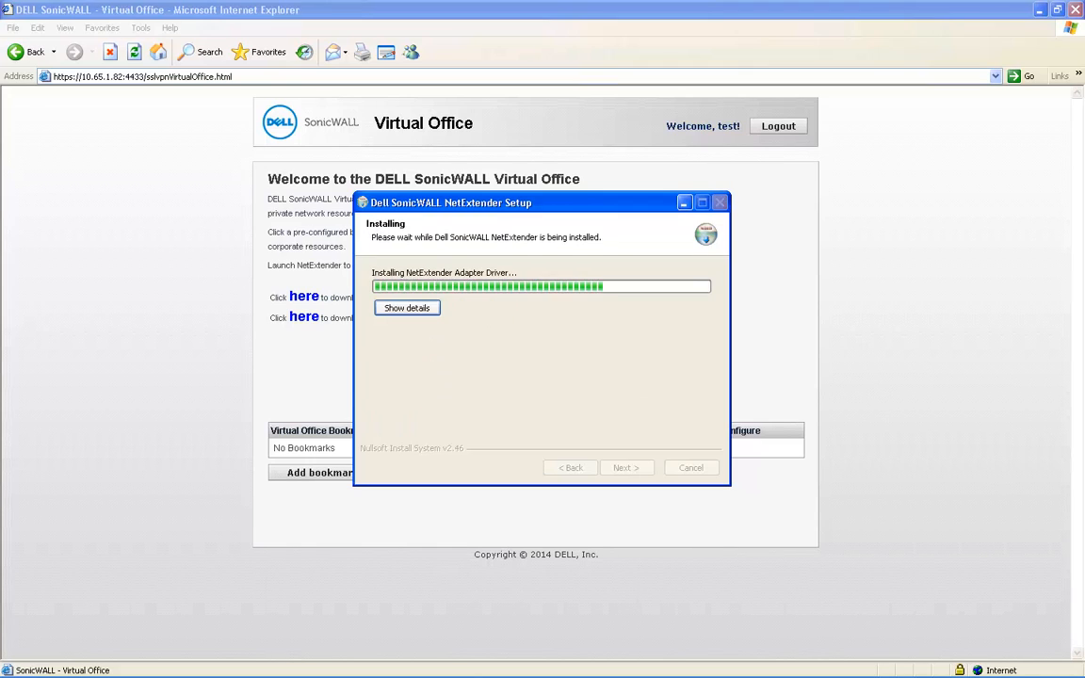
key(Return)
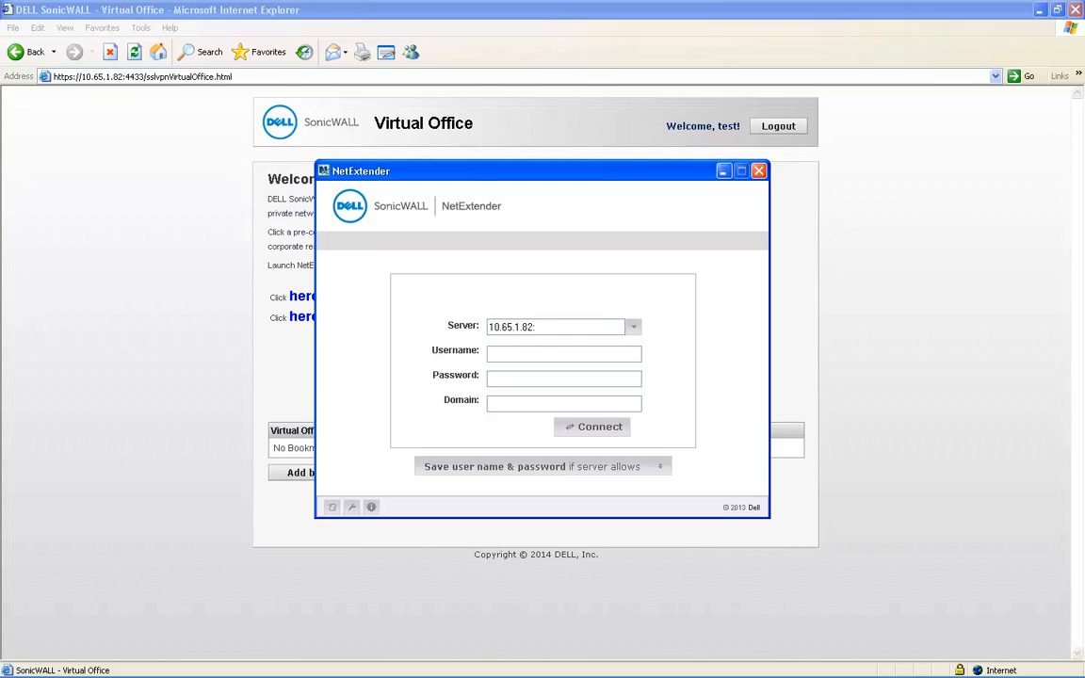
- Connect NetExtender to server 10.65.1.82:4433 in domain LocalDomain with the VPN user's credentials
text(:44)
text(33)
text(tes)
text(t)
key(Tab)
text(•••••••)
text(LocalDomain)
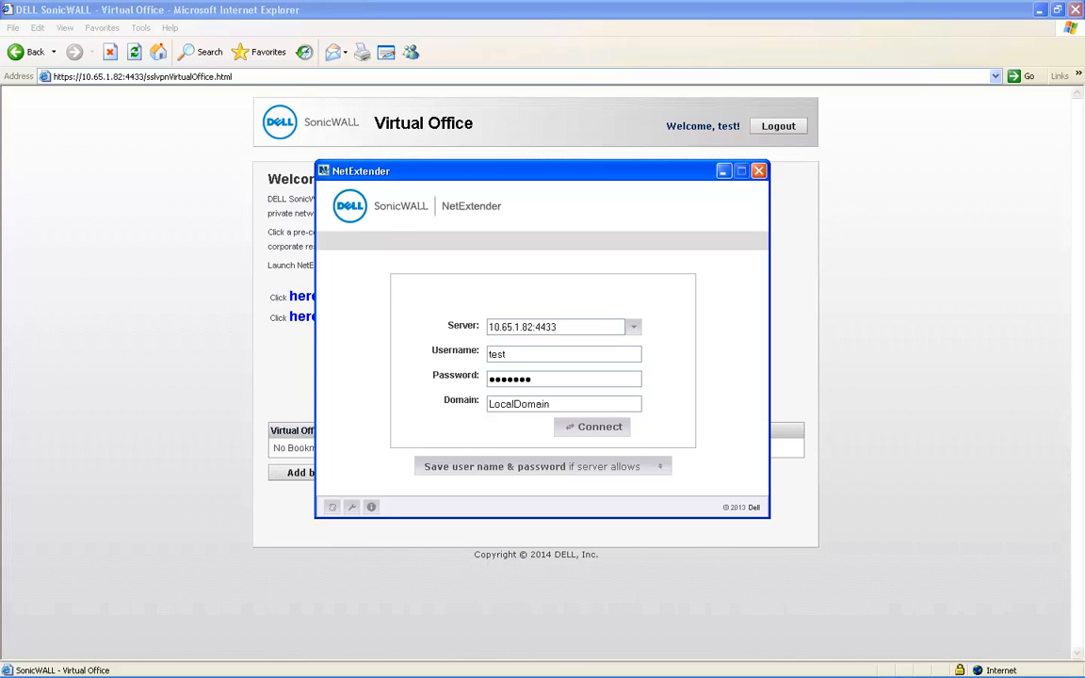
key(Return)
key(Return)
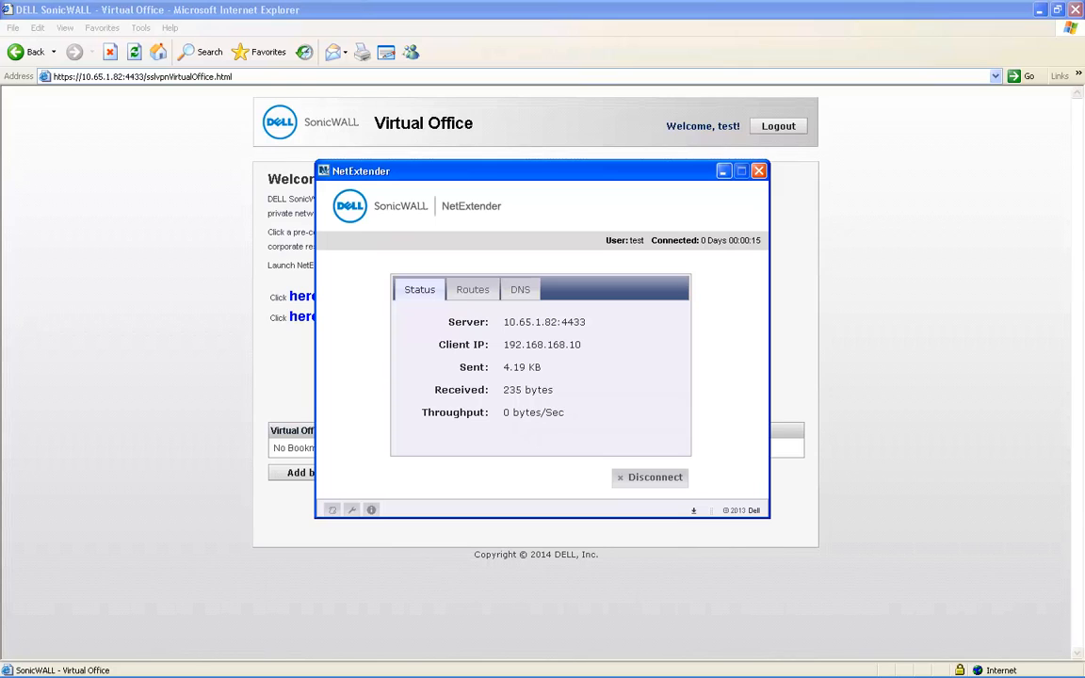
- Ping 192.168.168.68 from a command prompt to confirm the VPN tunnel works
key(super+r)
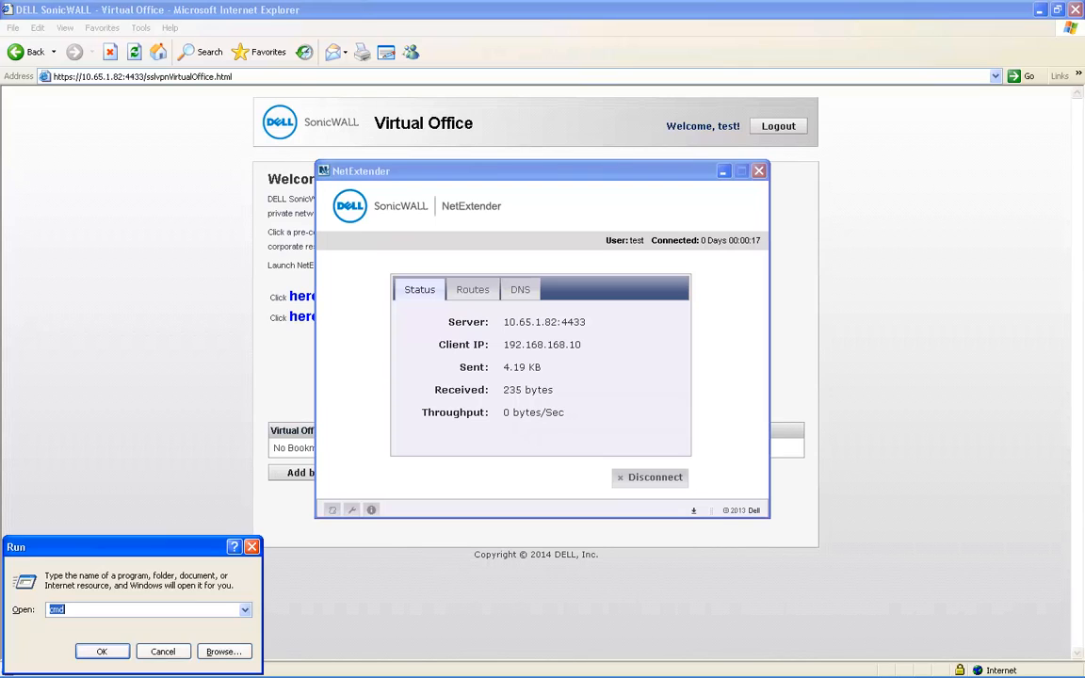
key(Return)
text(ping 192.168.168.68)
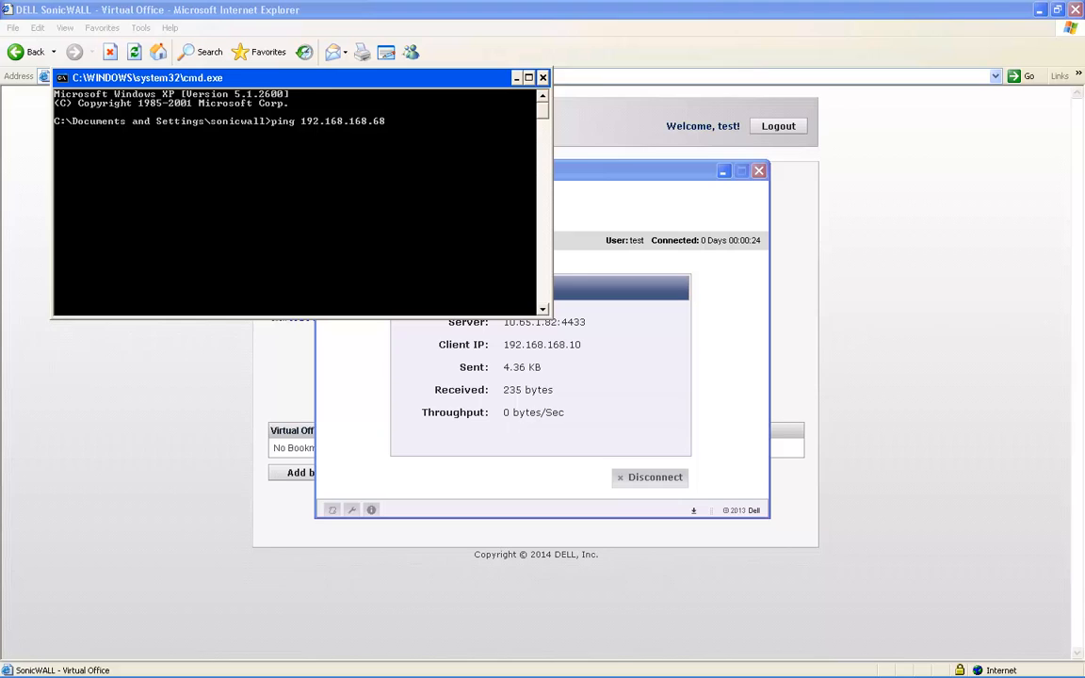
key(Return)
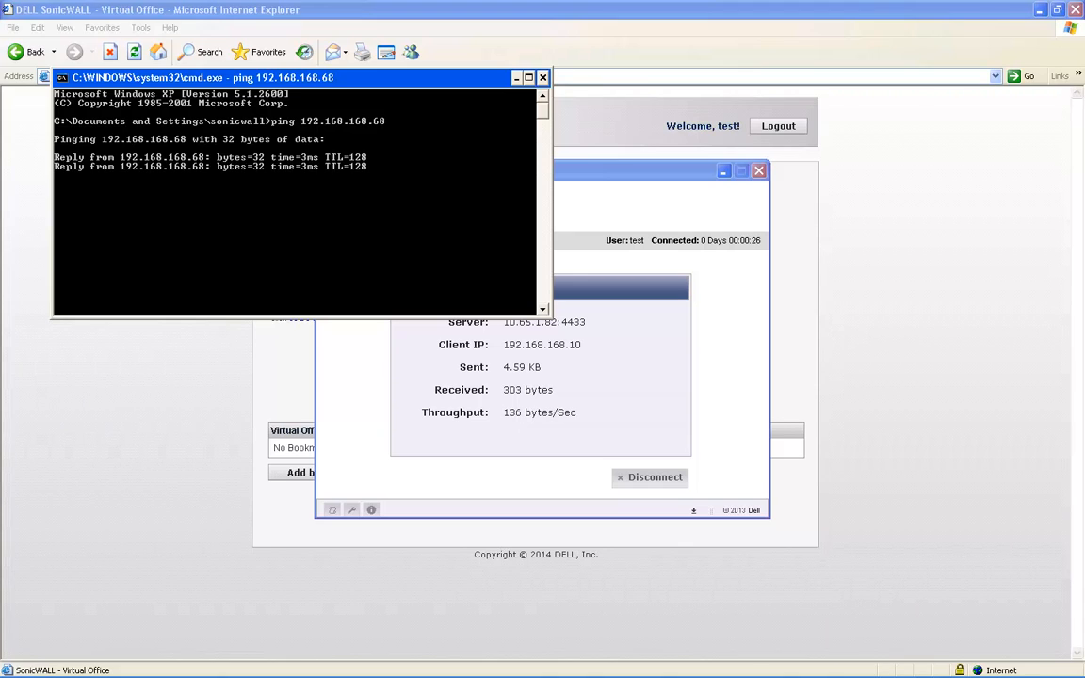